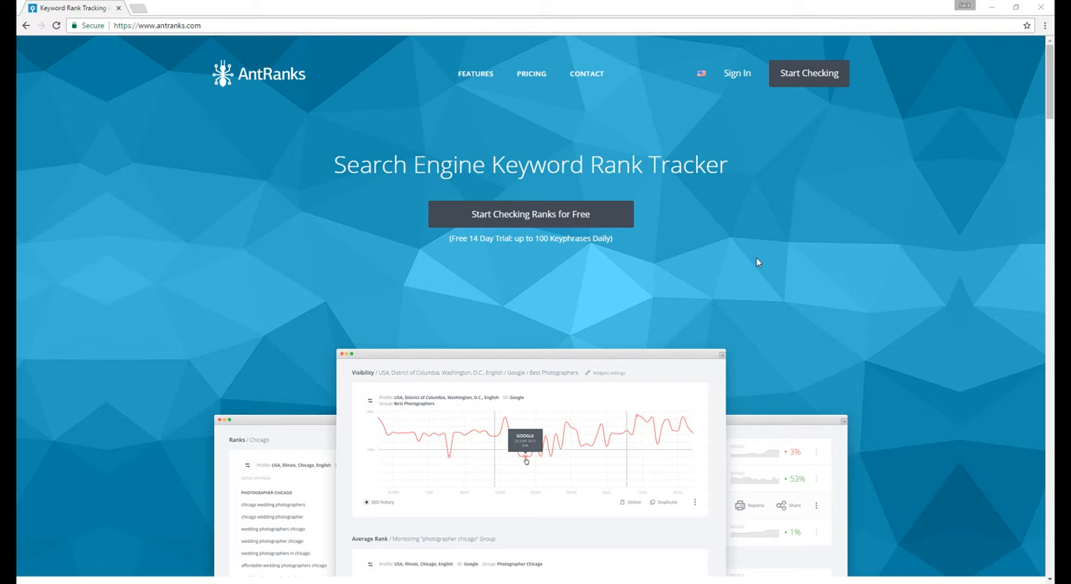
# - Sign up for a new account with the account e-mail address and the account password
pyautogui.click(787, 77)
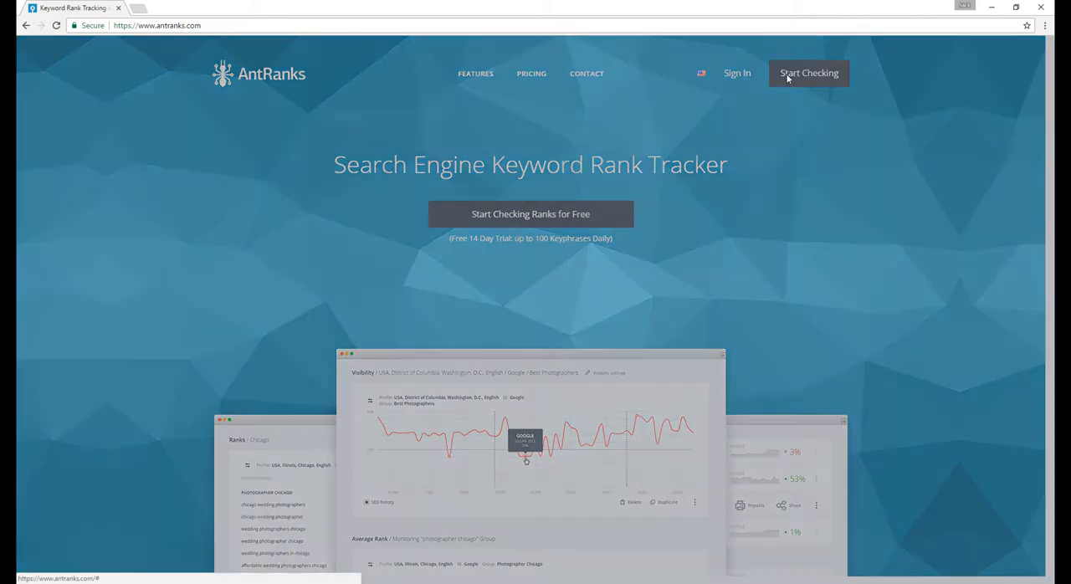
pyautogui.click(472, 303)
pyautogui.hotkey('ctrl', 'v')
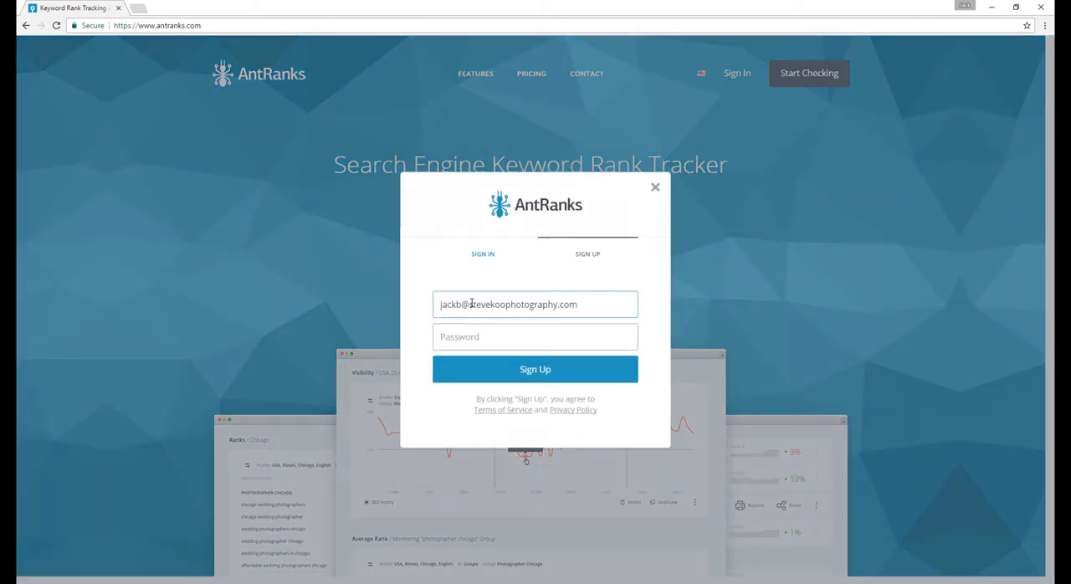
pyautogui.write('•••••••••')
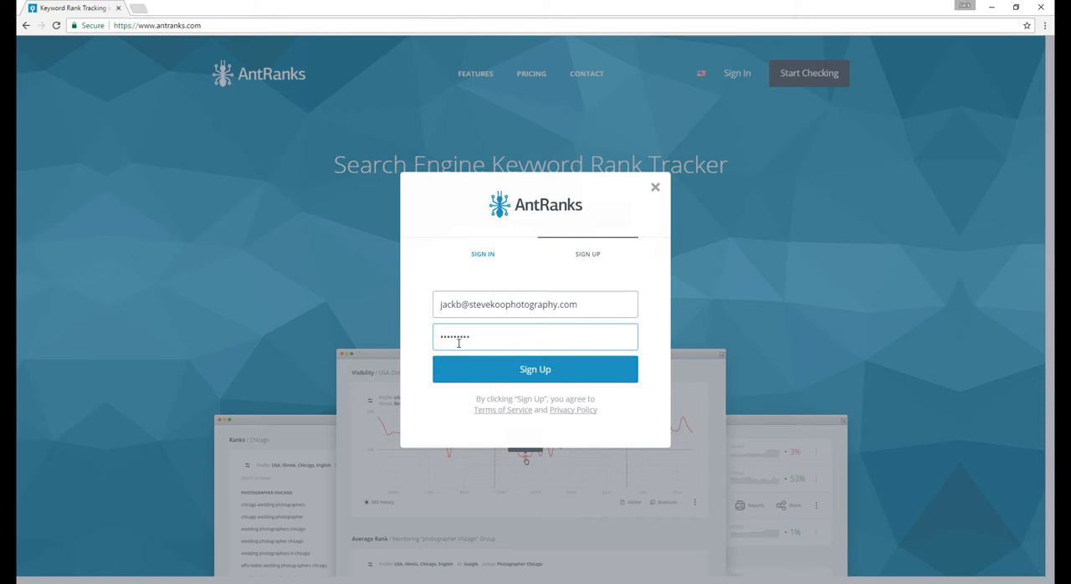
pyautogui.click(512, 379)
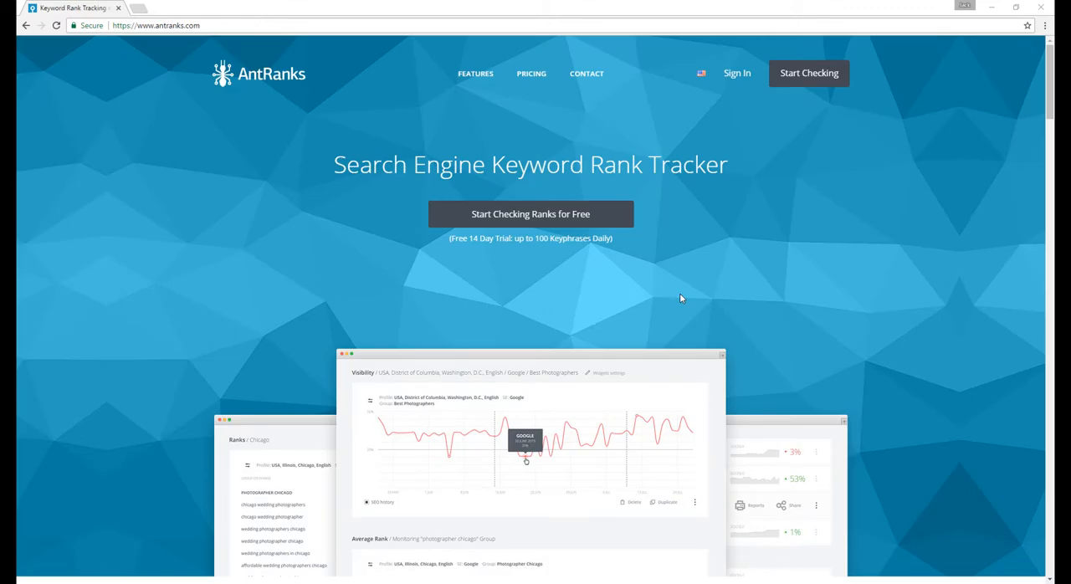
# - Sign in to the new account with its e-mail address and the account password
pyautogui.click(737, 73)
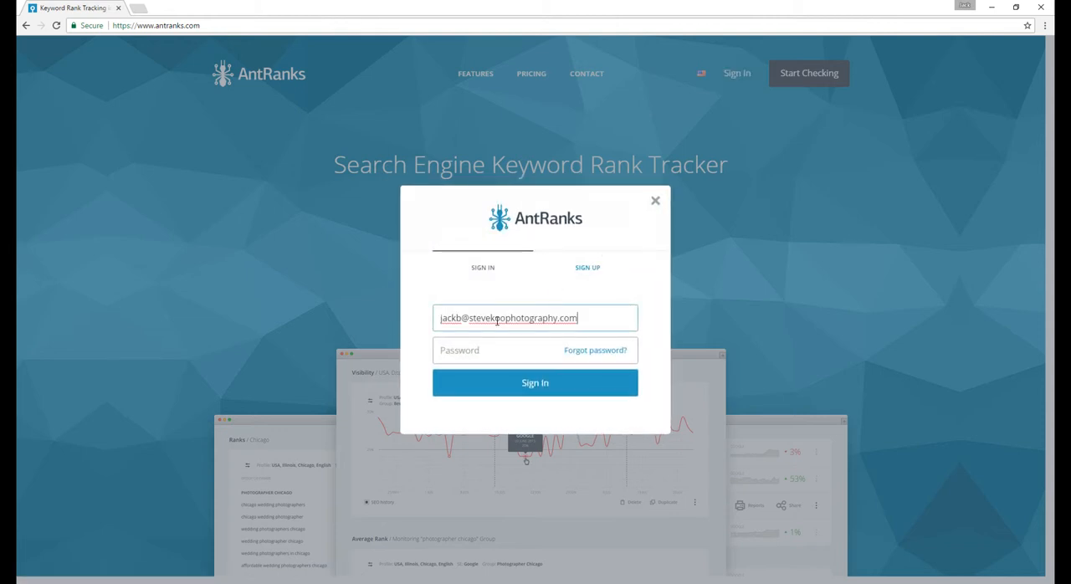
pyautogui.click(484, 354)
pyautogui.write('*********')
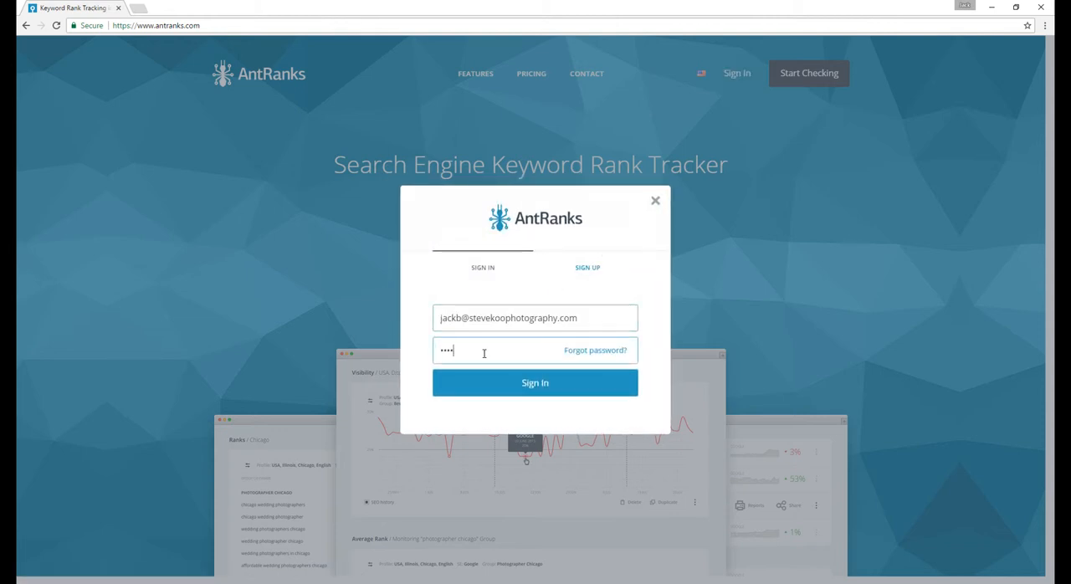
pyautogui.click(489, 390)
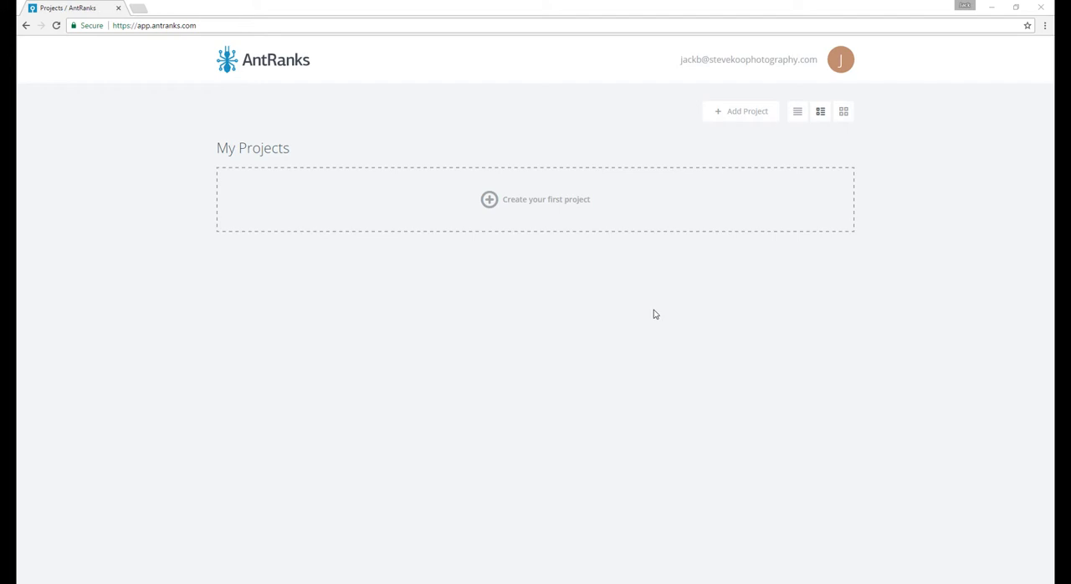
# - Create a project named Chicago Wedding Photographer for the domain stevekoophotography.com and continue to its keyphrases
pyautogui.click(733, 116)
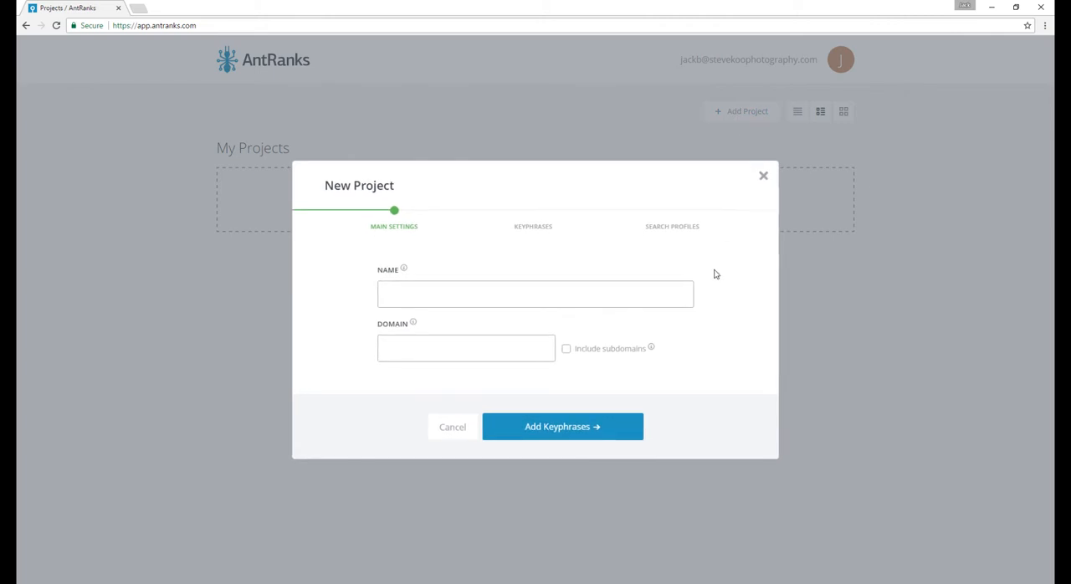
pyautogui.click(460, 301)
pyautogui.write('Chicago Wedding Photographer')
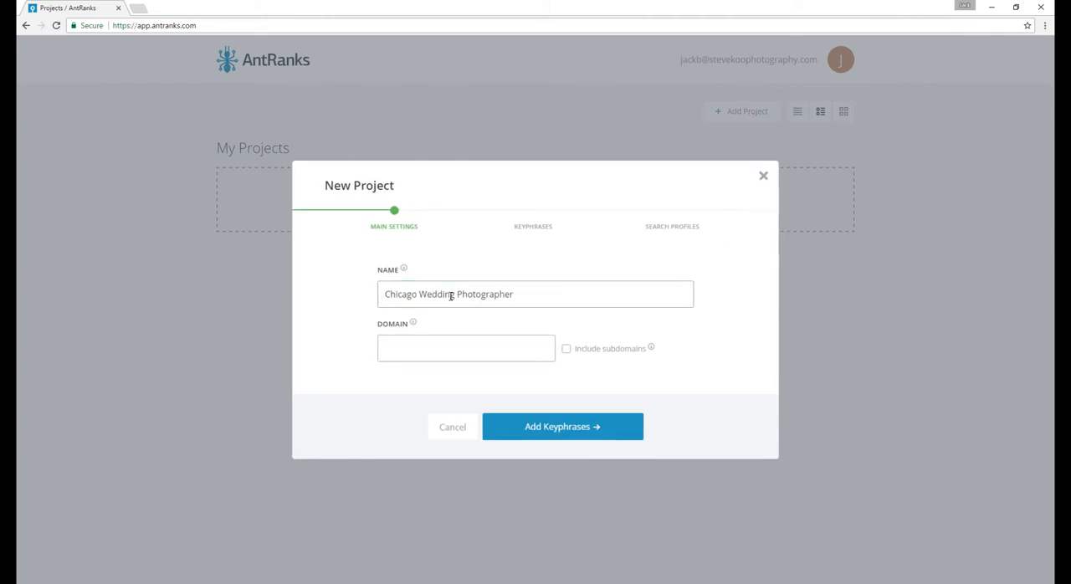
pyautogui.click(427, 347)
pyautogui.write('stevekoophotography.com')
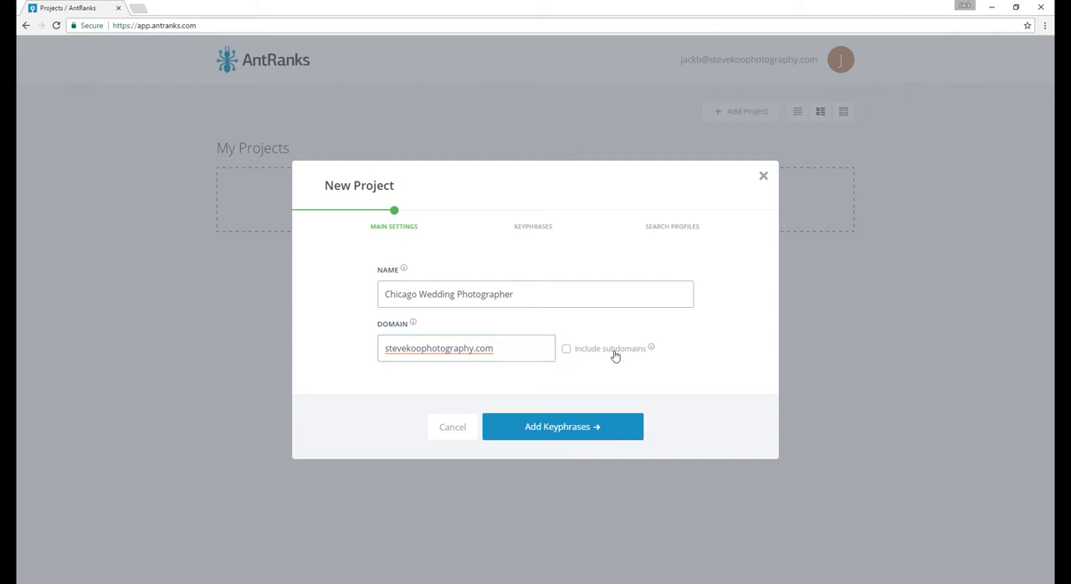
pyautogui.moveTo(652, 349)
pyautogui.click(583, 433)
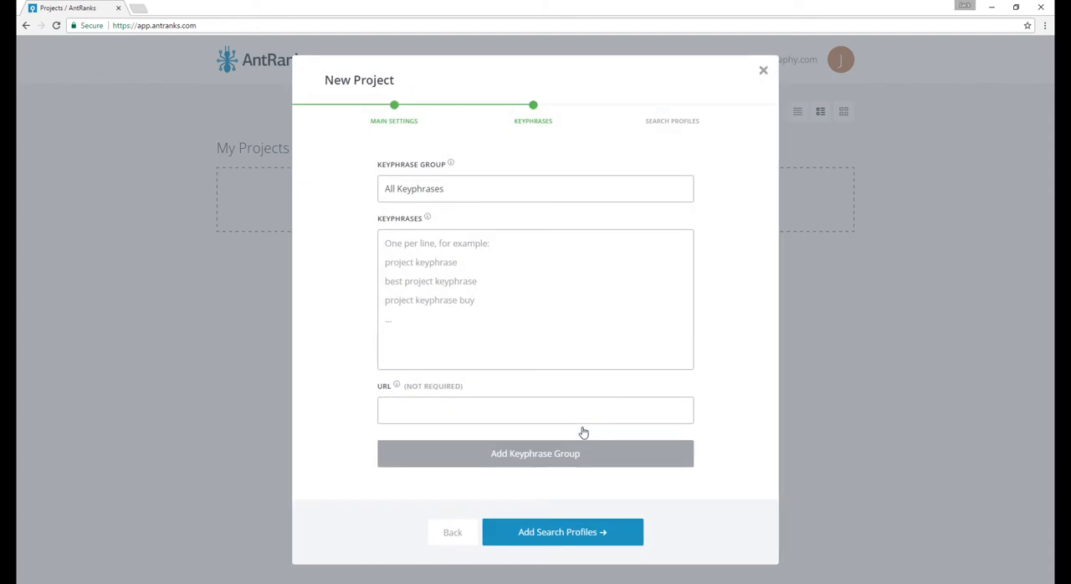
# - Paste the list of Chicago photography keyphrases and add them as the All Keyphrases group without a URL
pyautogui.click(444, 304)
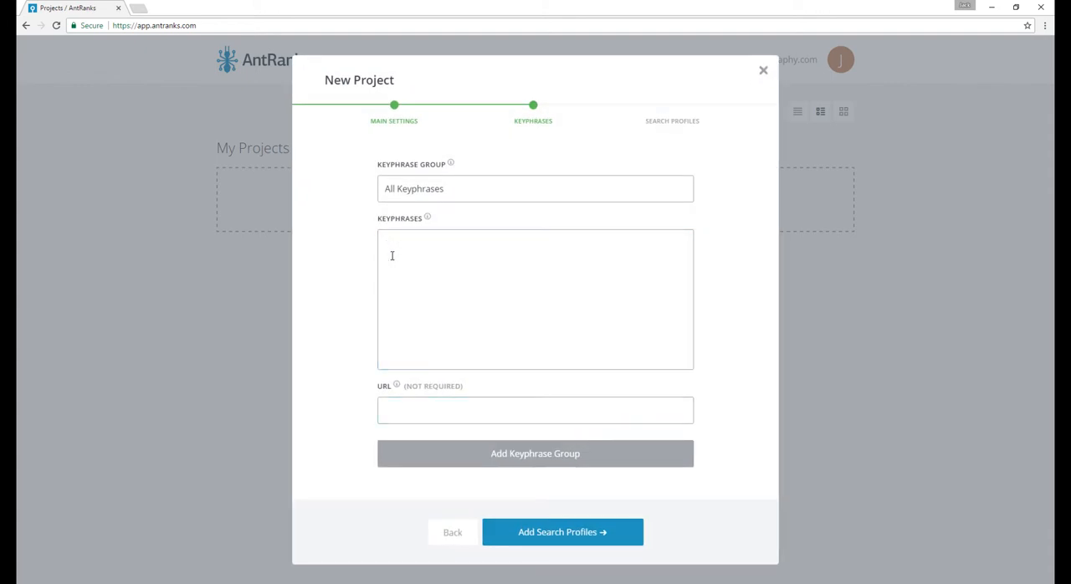
pyautogui.hotkey('ctrl', 'v')
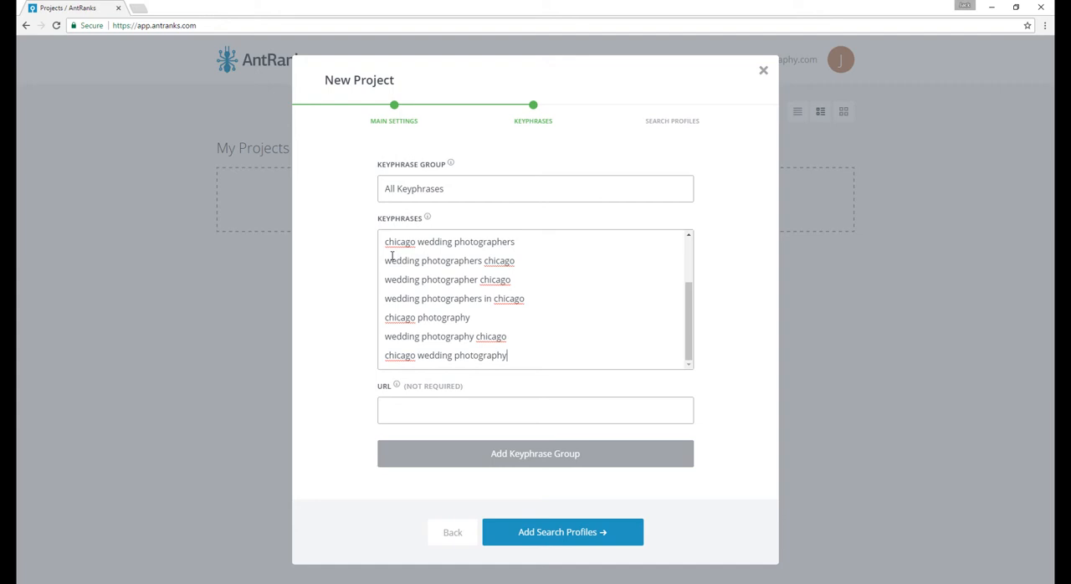
pyautogui.moveTo(481, 192); pyautogui.dragTo(381, 200)
pyautogui.click(470, 193)
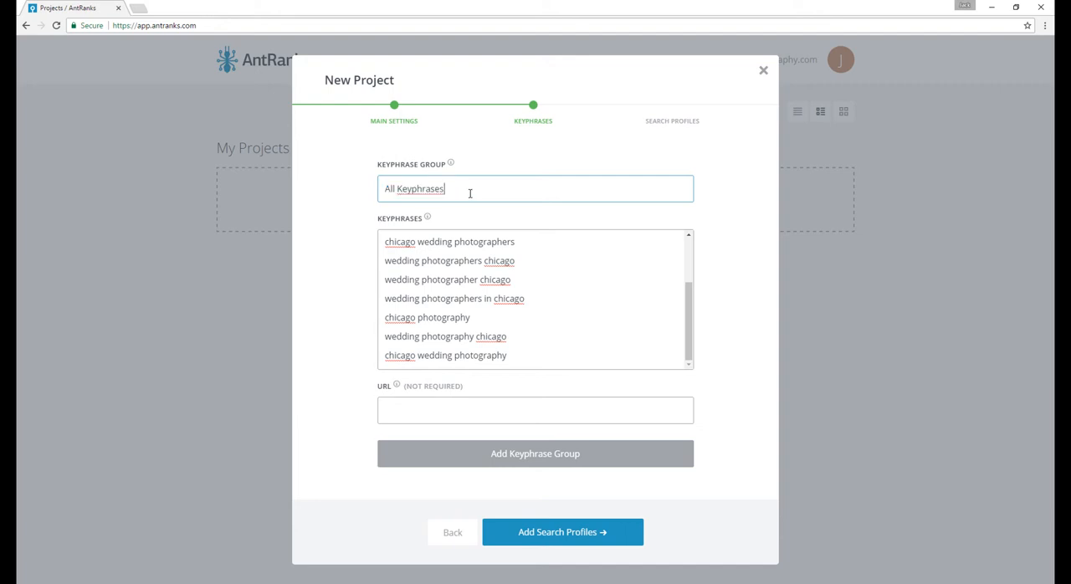
pyautogui.click(490, 416)
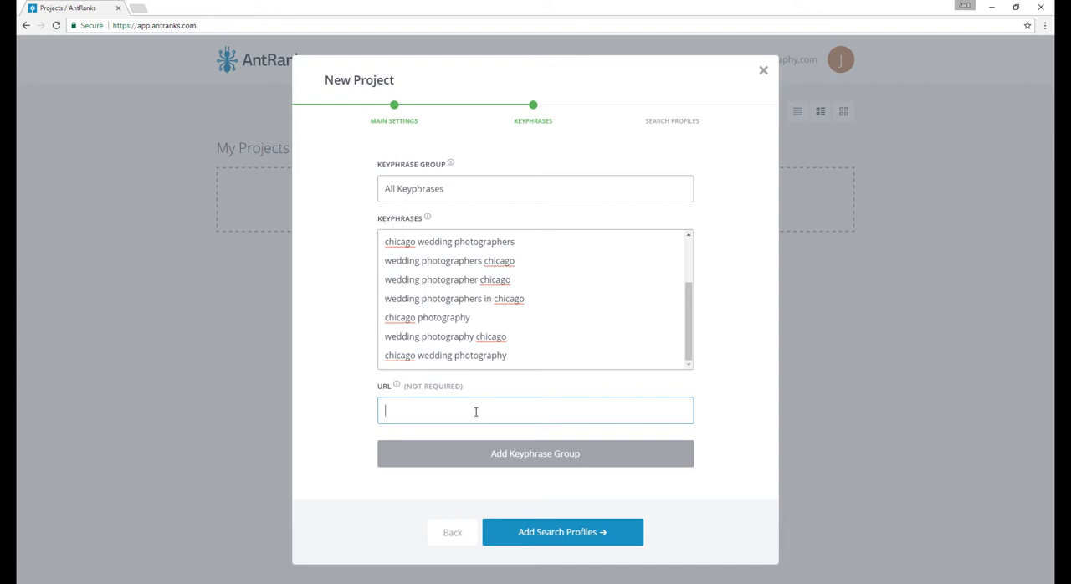
pyautogui.write('https://stevekoophotography.com/portfolio/weddings/')
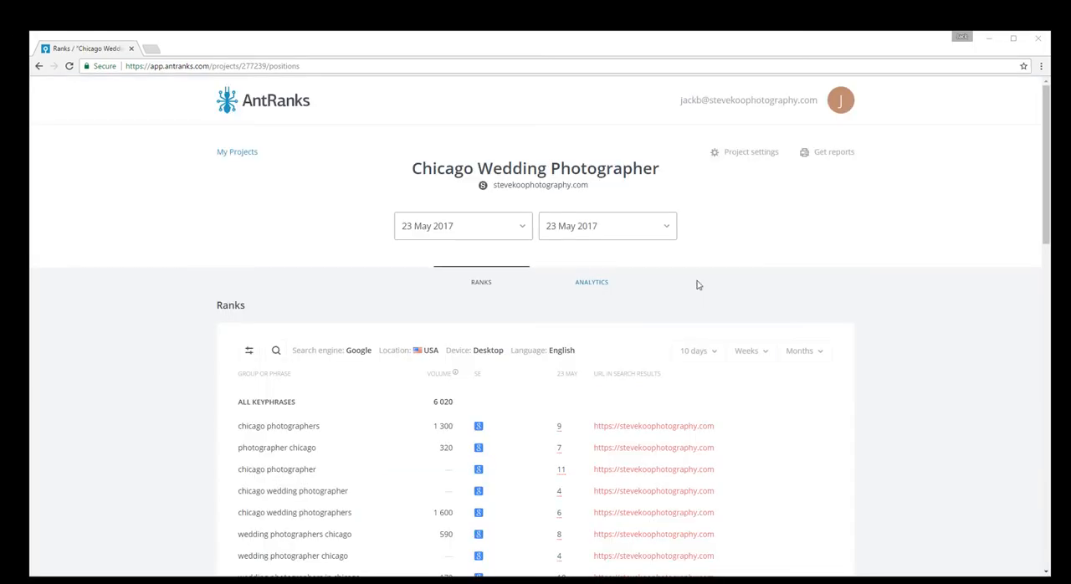
pyautogui.scroll(-2, 795, 447)
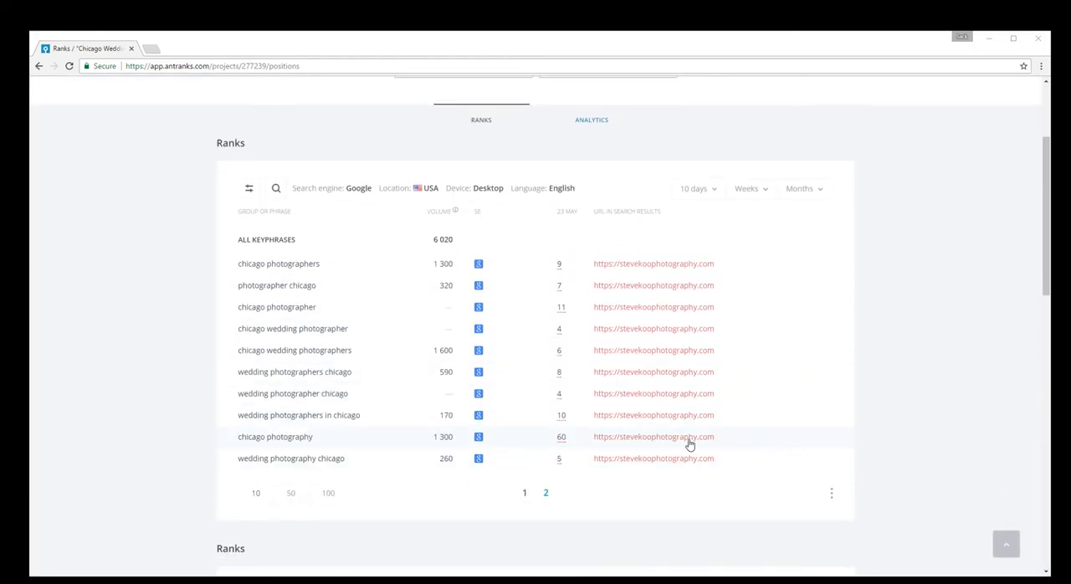
pyautogui.moveTo(617, 333)
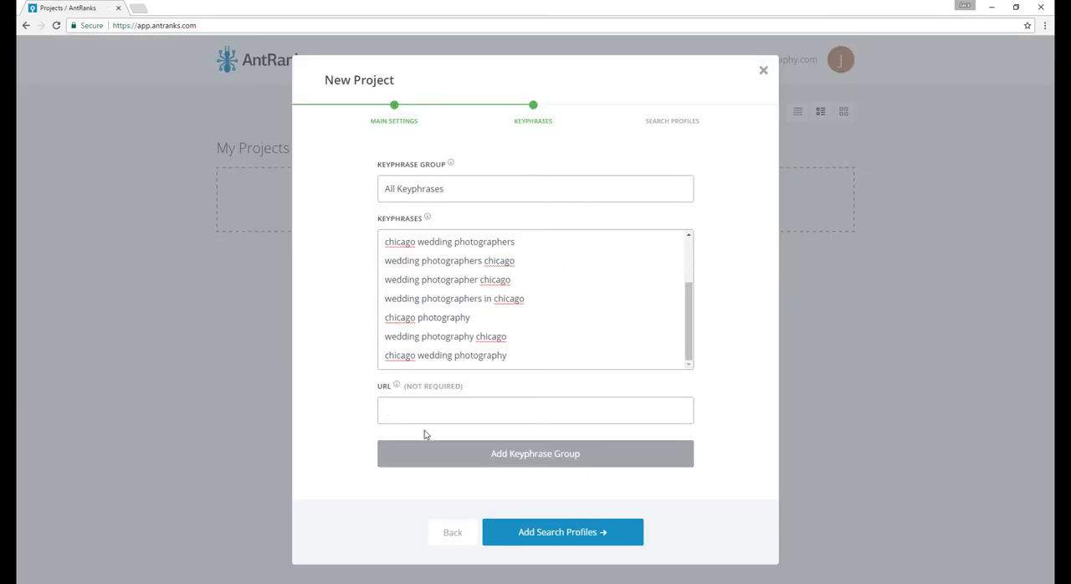
pyautogui.click(519, 457)
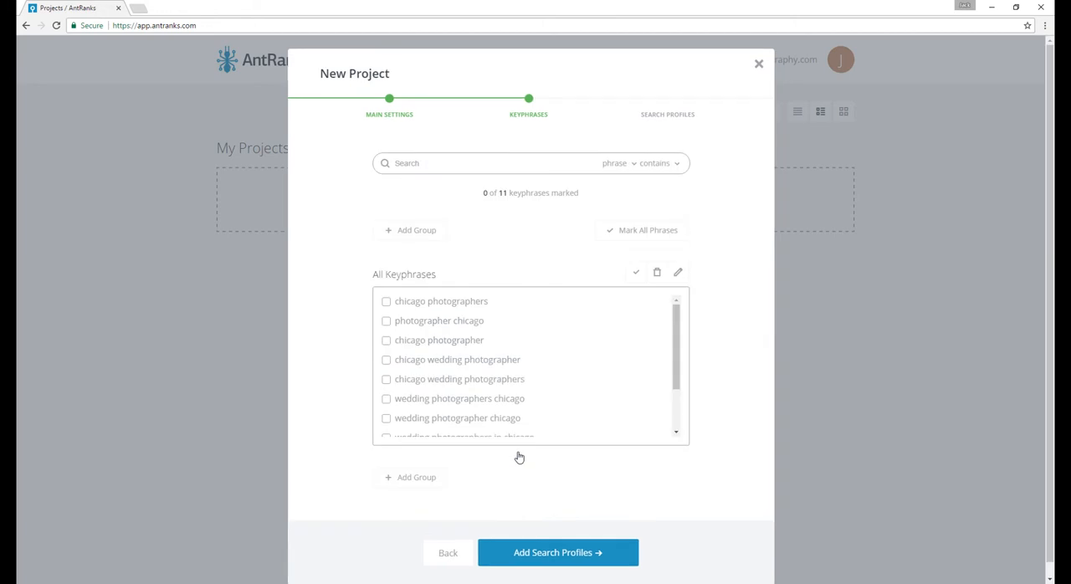
# - Search the project's keyphrases for chicago and clear the search
pyautogui.click(411, 163)
pyautogui.write('chi')
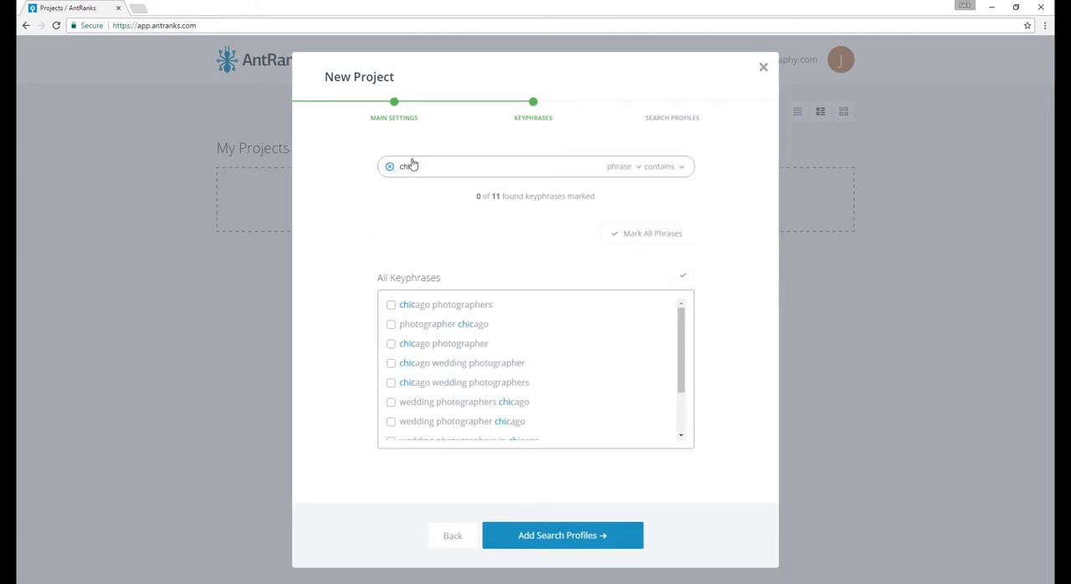
pyautogui.write('cago')
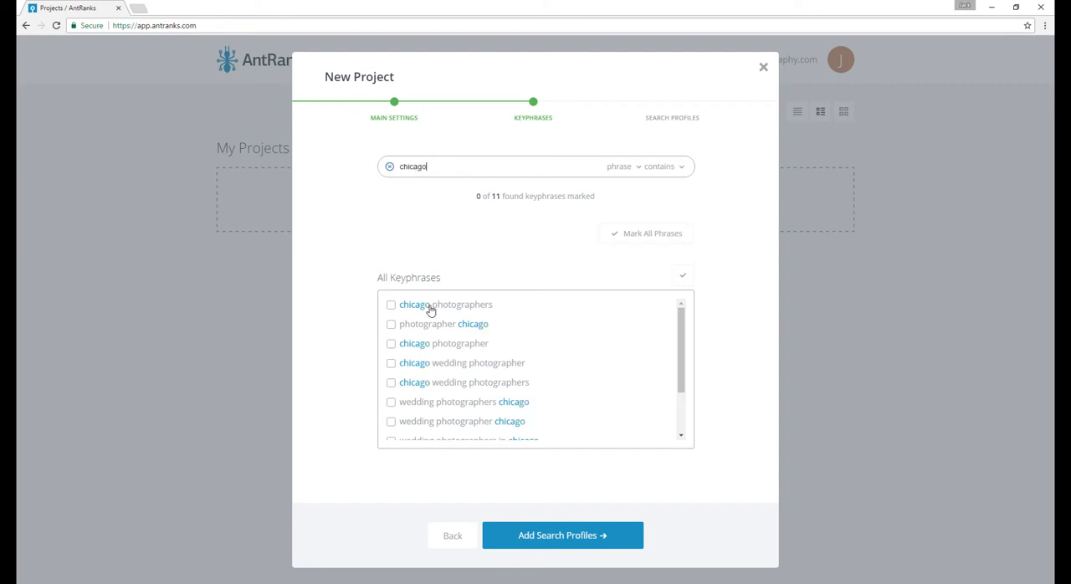
pyautogui.click(389, 167)
# - Try deleting the chicago photographers keyphrase and removing the whole All Keyphrases group, discarding both changes
pyautogui.click(678, 273)
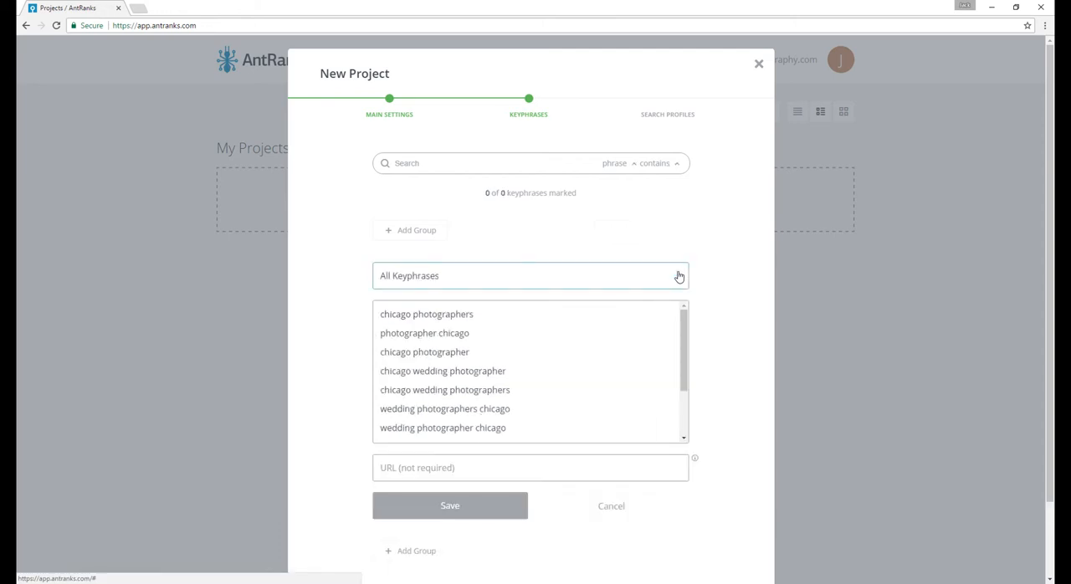
pyautogui.click(485, 314)
pyautogui.press('BackSpace')
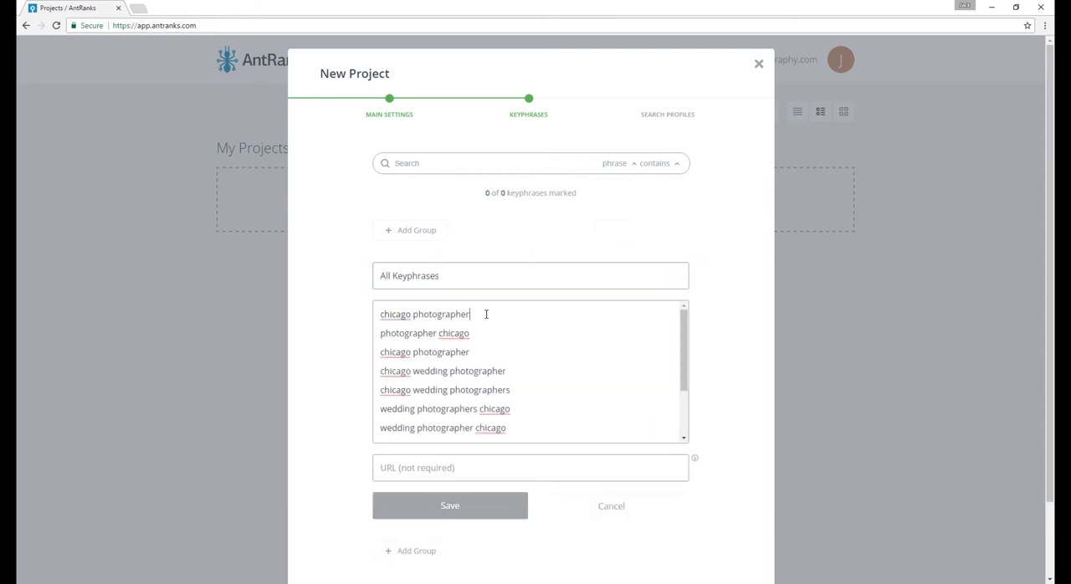
pyautogui.moveTo(486, 313); pyautogui.dragTo(372, 312)
pyautogui.press('BackSpace')
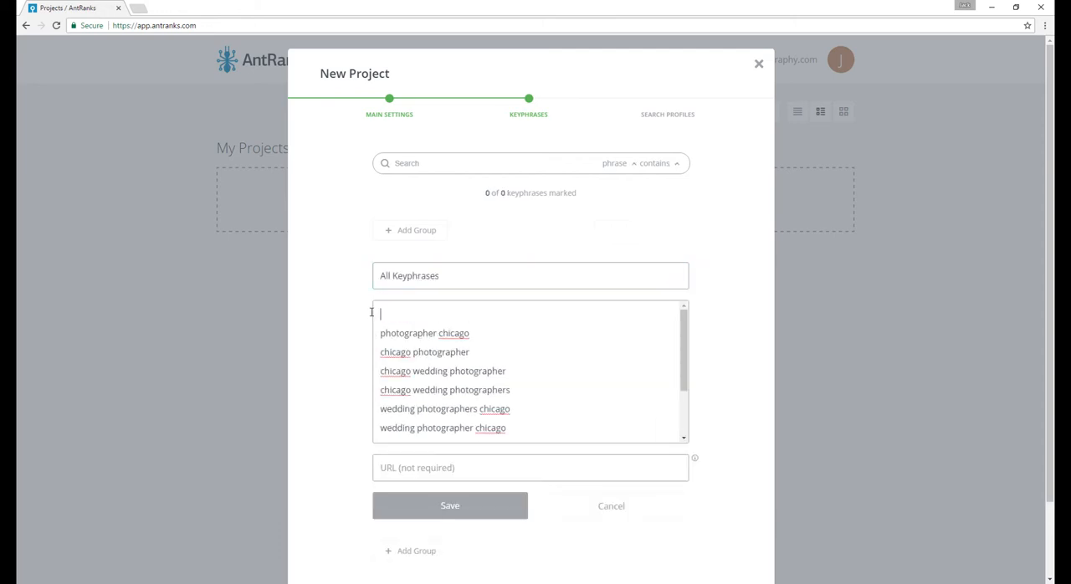
pyautogui.click(581, 512)
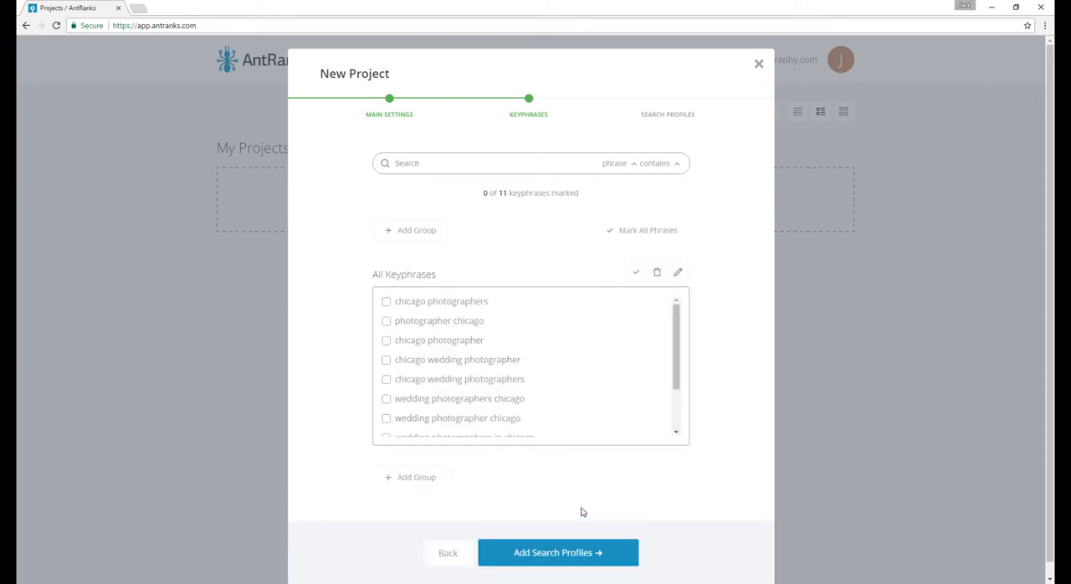
pyautogui.click(658, 274)
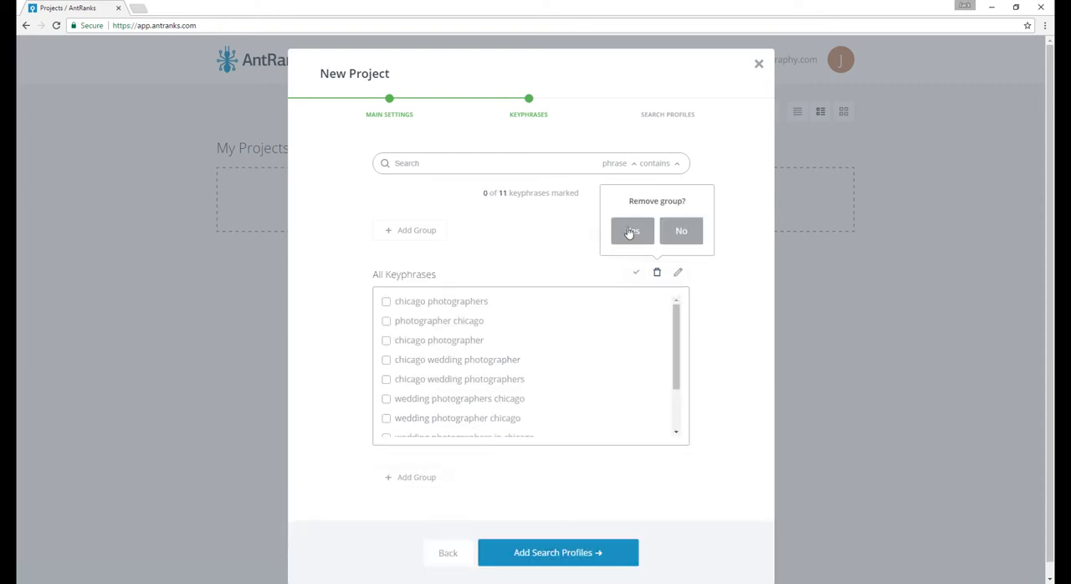
pyautogui.click(682, 232)
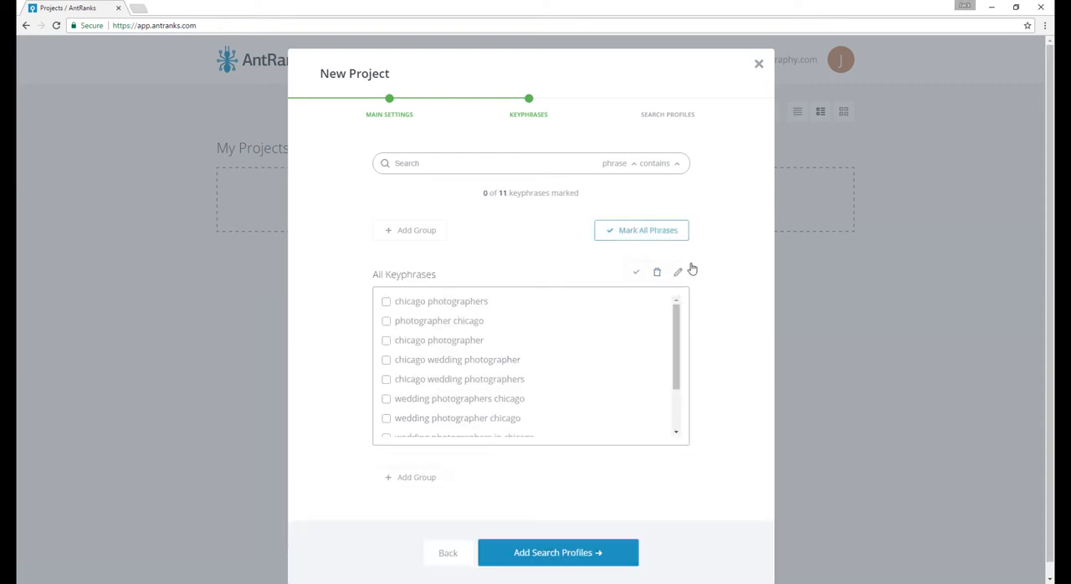
# - Continue to the search profiles and add one for Google on Desktop, with country USA and language English
pyautogui.click(539, 553)
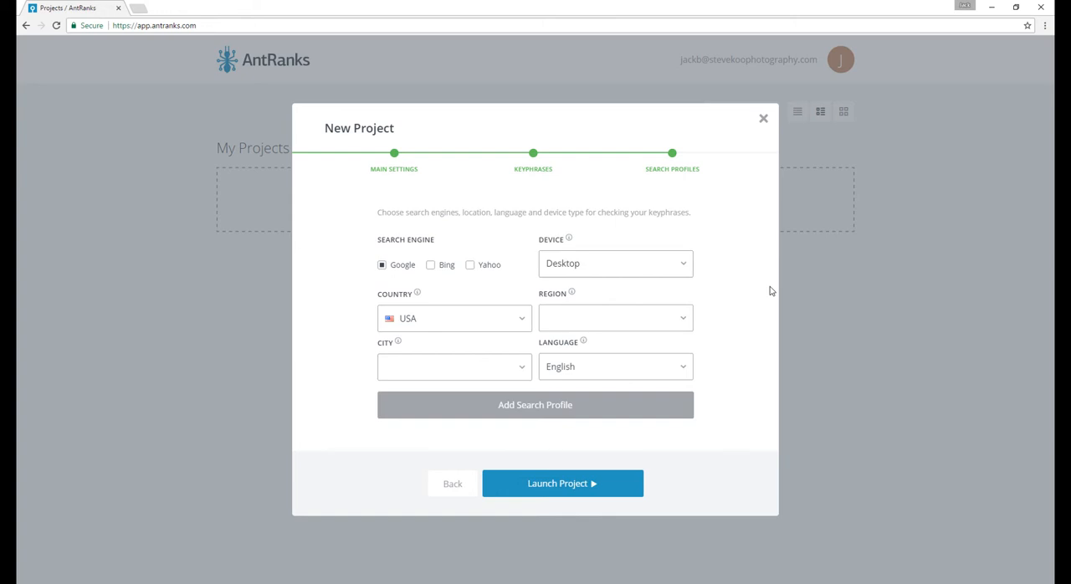
pyautogui.click(382, 265)
pyautogui.click(382, 265)
pyautogui.click(639, 270)
pyautogui.click(558, 290)
pyautogui.click(428, 319)
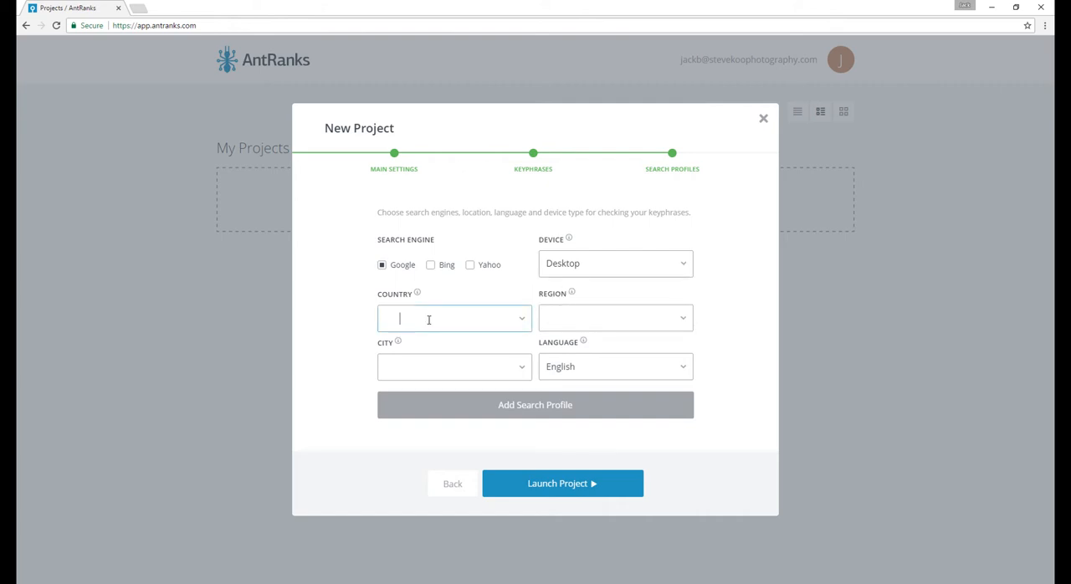
pyautogui.write('USA')
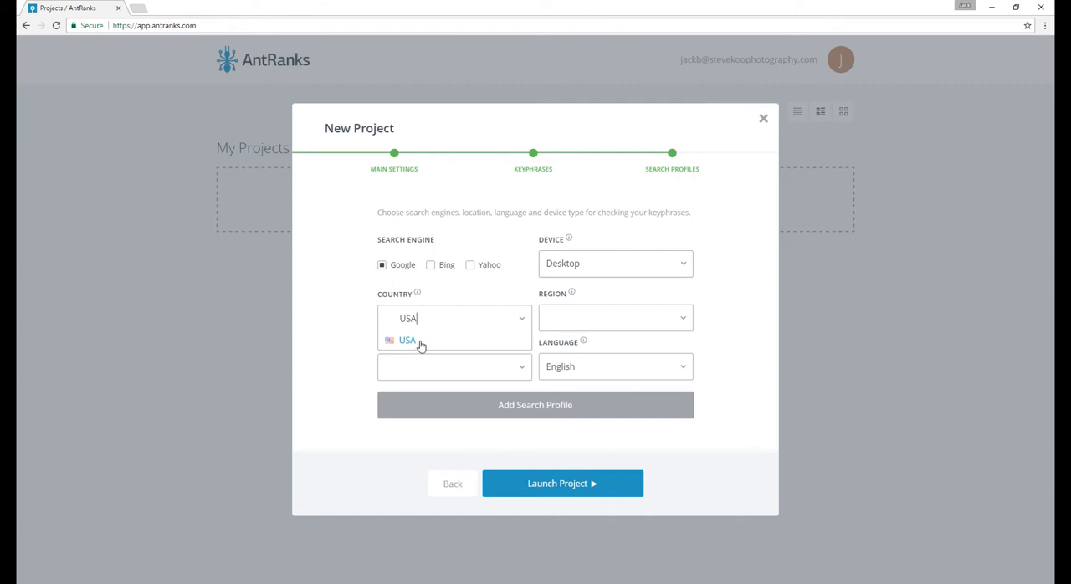
pyautogui.click(419, 342)
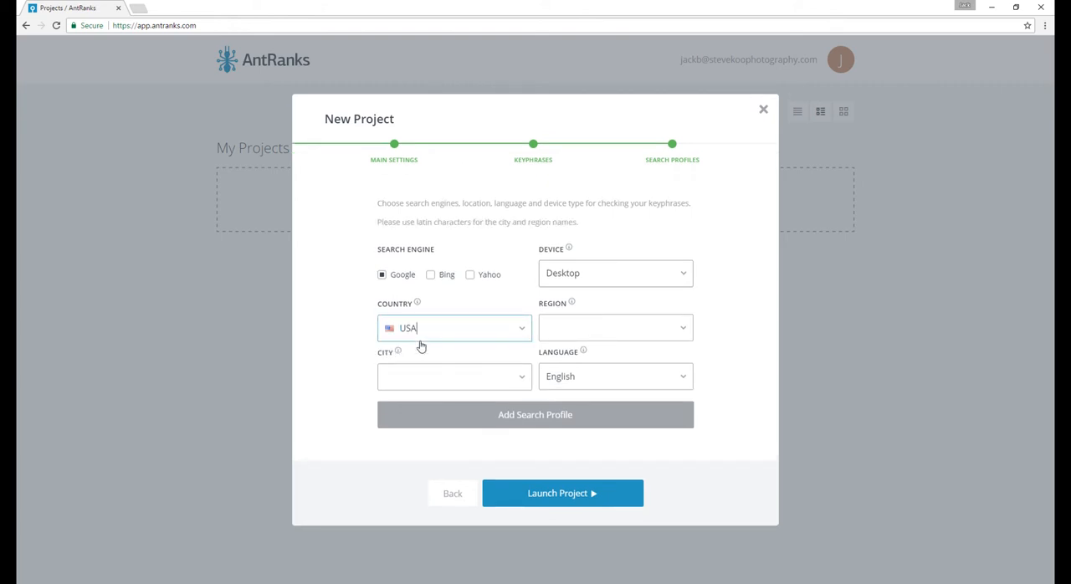
pyautogui.click(584, 377)
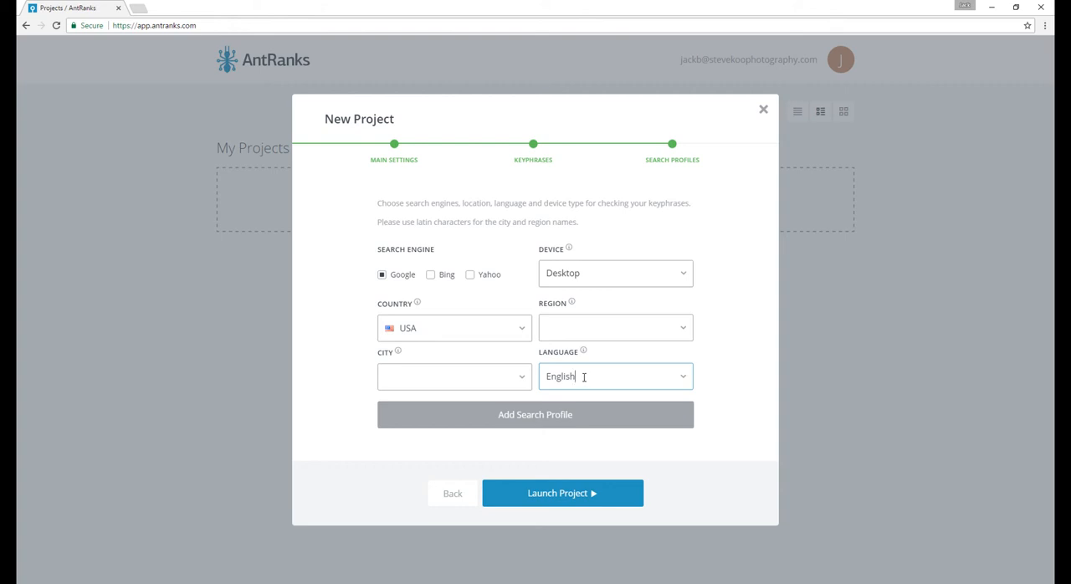
pyautogui.click(562, 416)
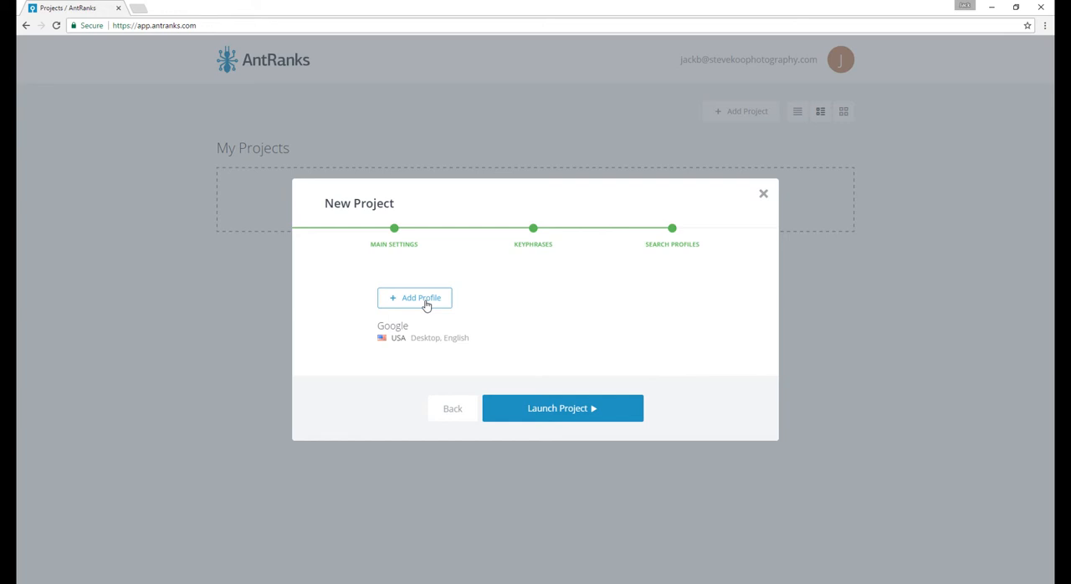
# - Add a second Google search profile for the Mobile device, with country USA and language English
pyautogui.click(410, 303)
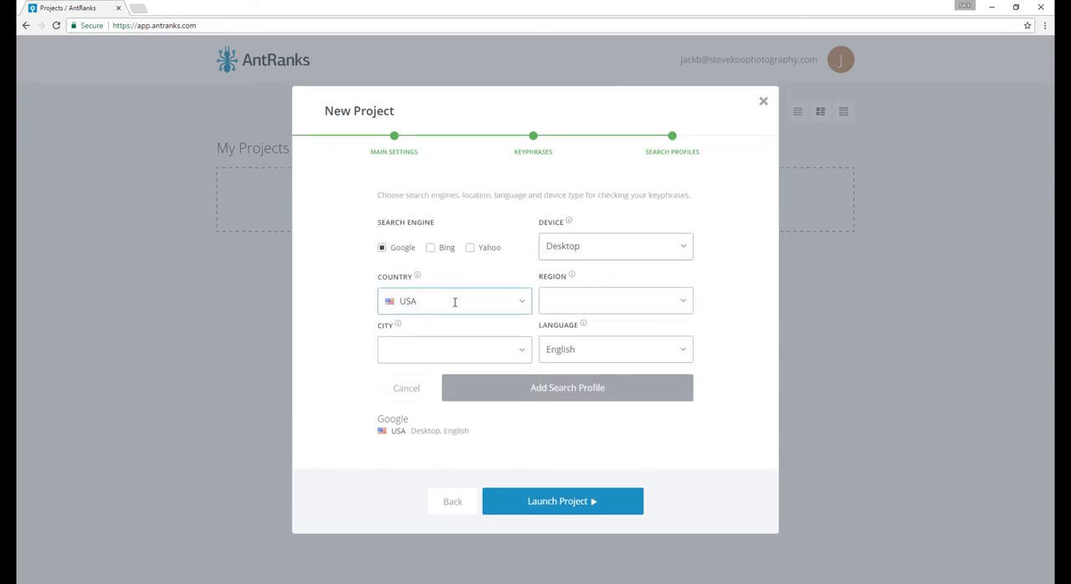
pyautogui.click(588, 241)
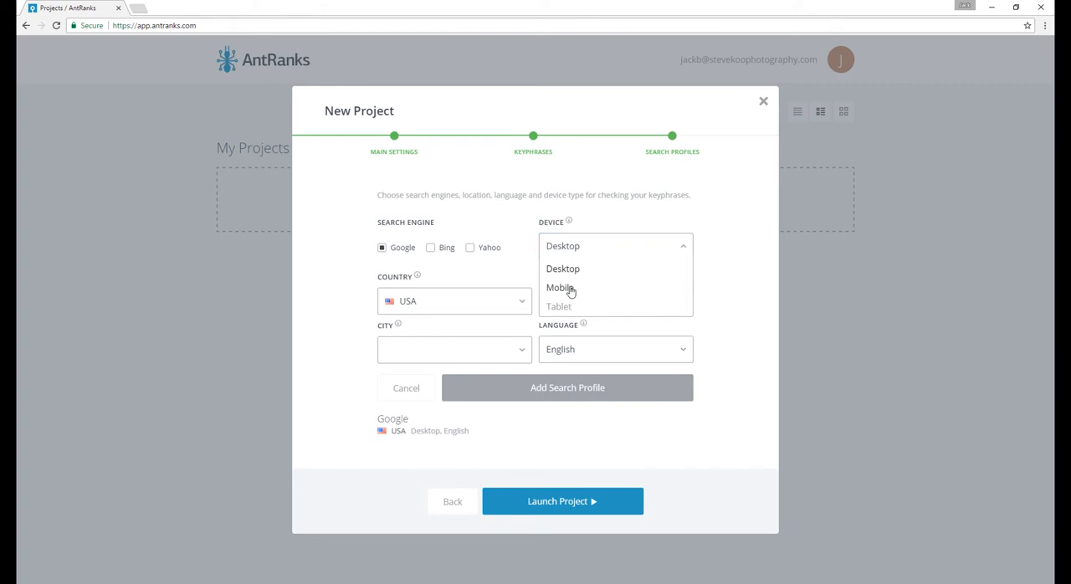
pyautogui.click(570, 289)
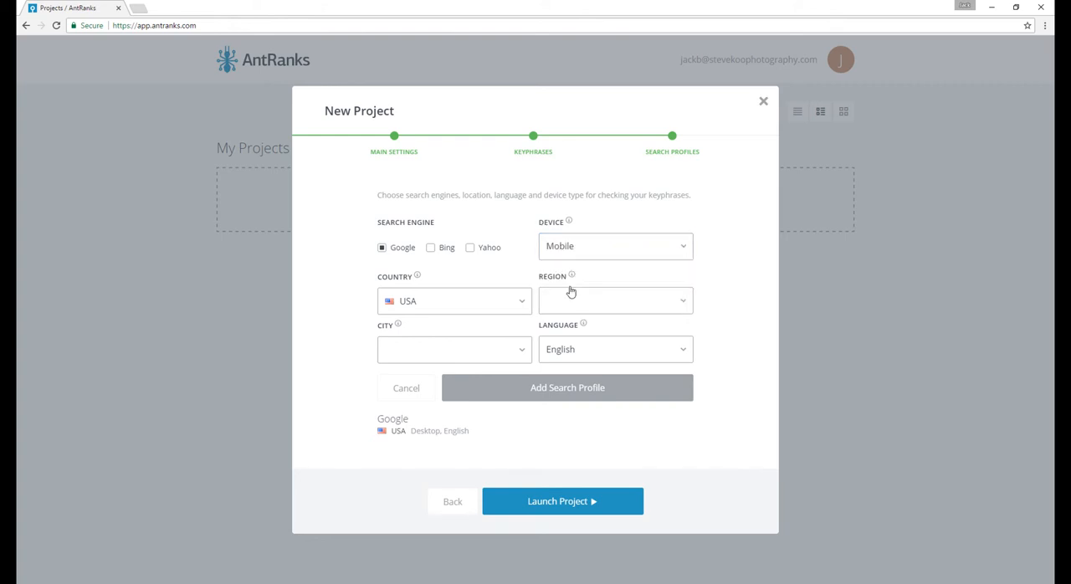
pyautogui.click(564, 388)
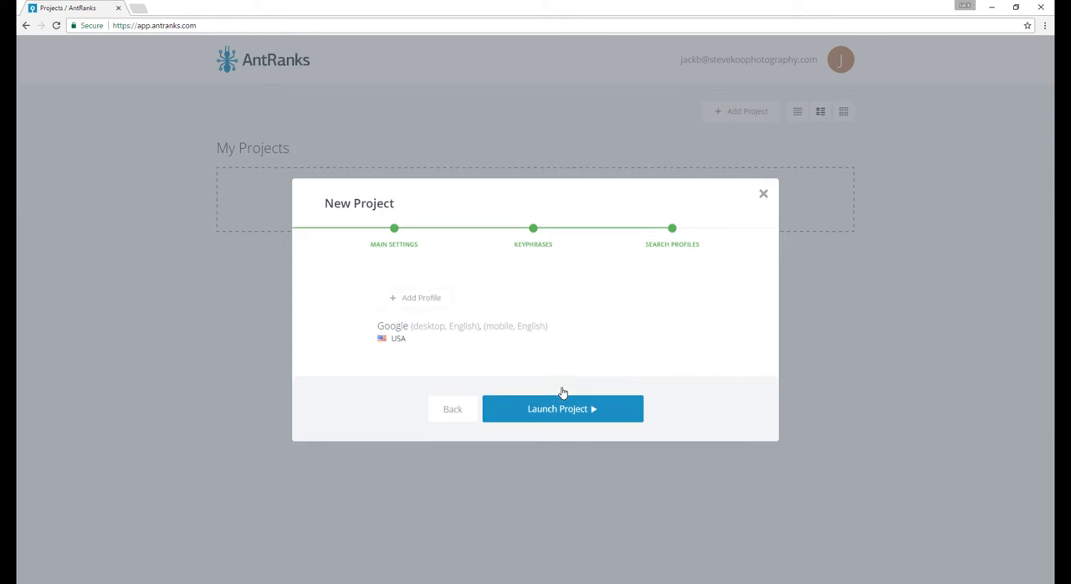
# - Add a search profile for Bing only on Desktop, located in Chicago, Illinois, USA, with language English
pyautogui.click(421, 297)
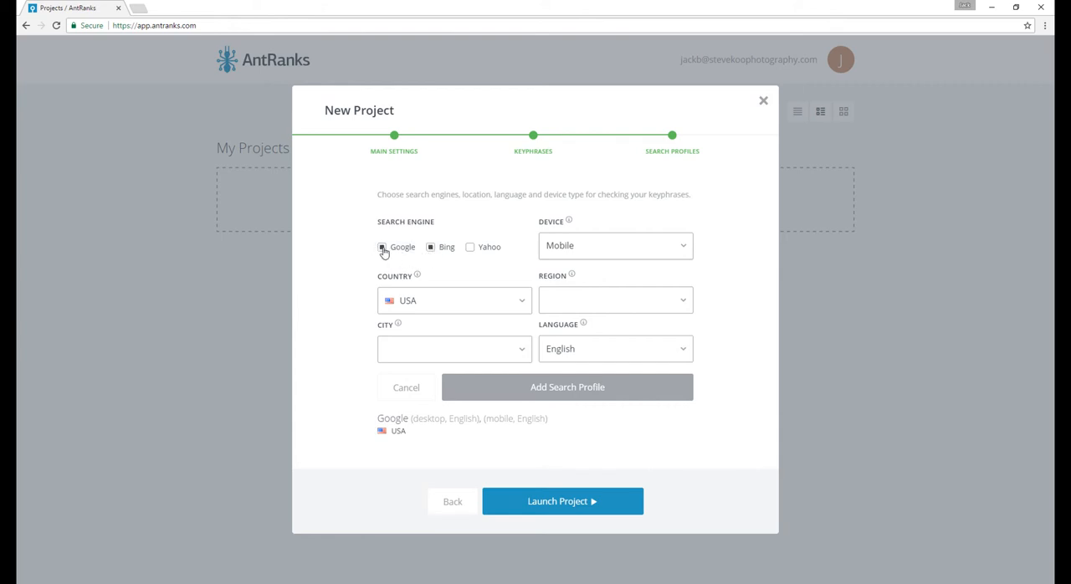
pyautogui.click(598, 247)
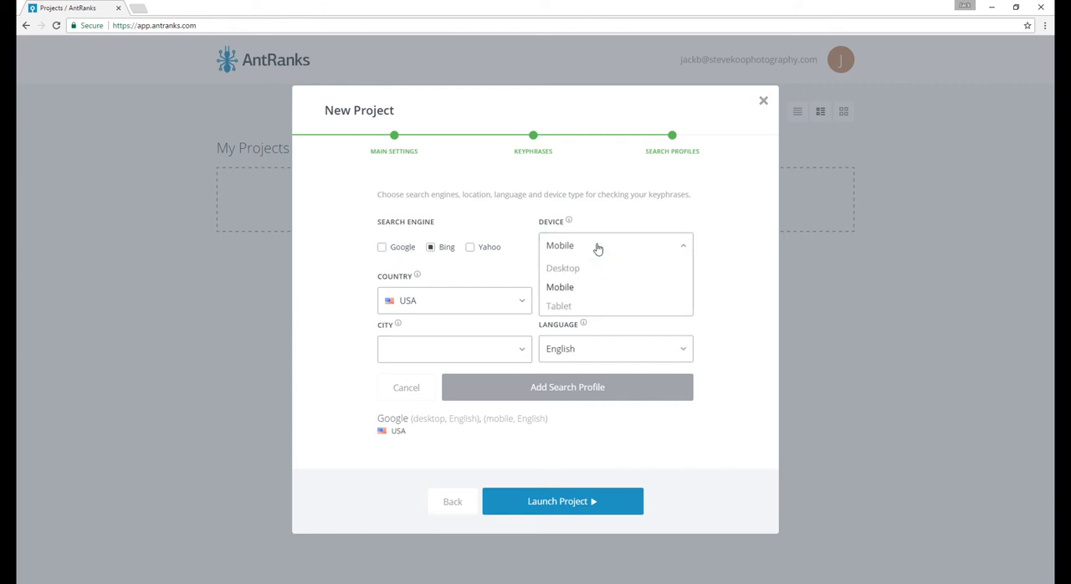
pyautogui.click(574, 268)
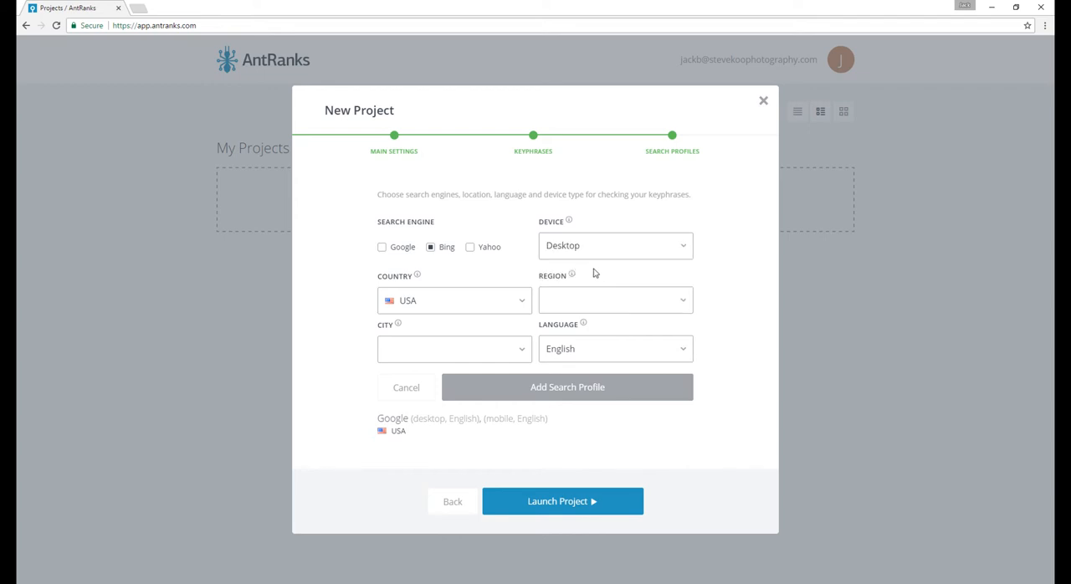
pyautogui.click(427, 355)
pyautogui.write('Chicago')
pyautogui.click(421, 370)
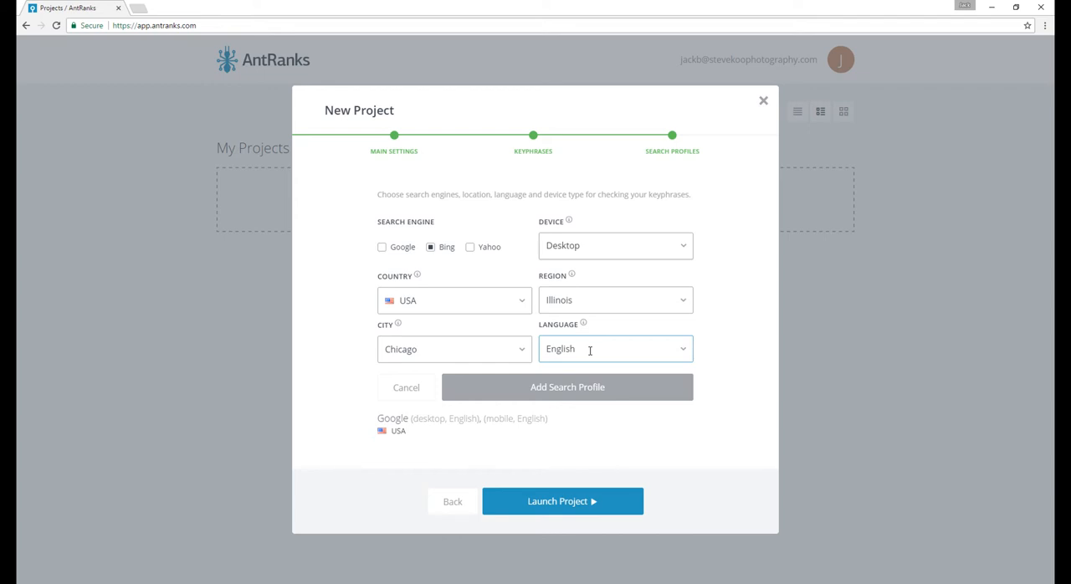
pyautogui.click(543, 392)
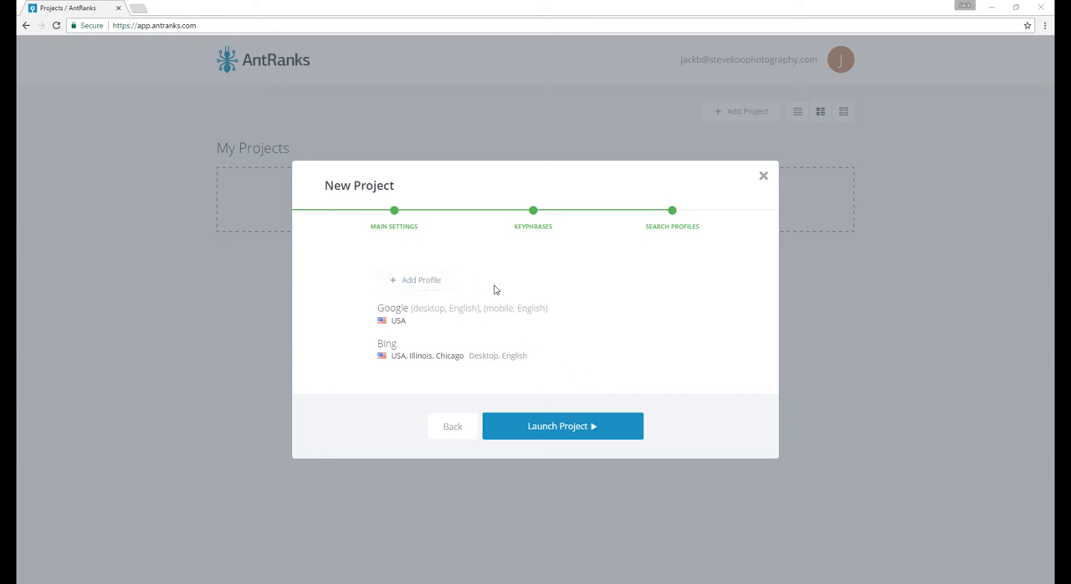
# - Launch the project with its Google and Bing profiles and dismiss the rank-checking notice
pyautogui.moveTo(682, 353)
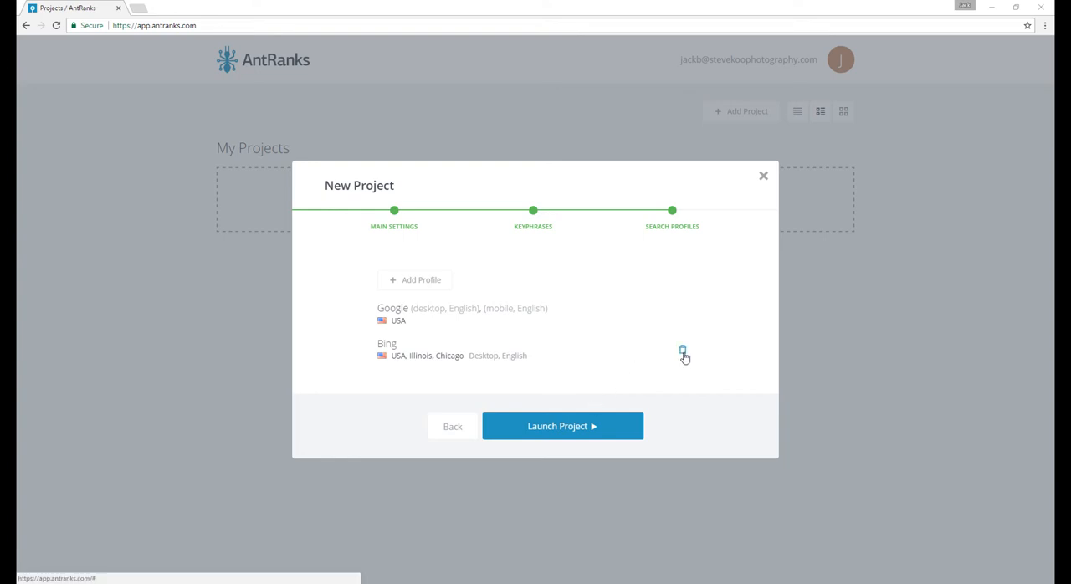
pyautogui.click(562, 426)
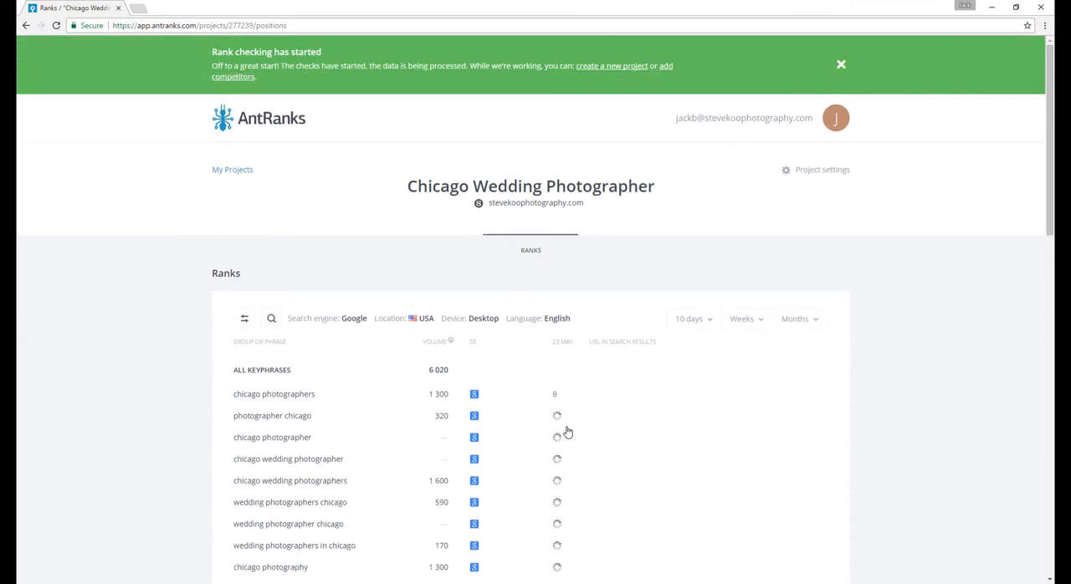
pyautogui.click(843, 65)
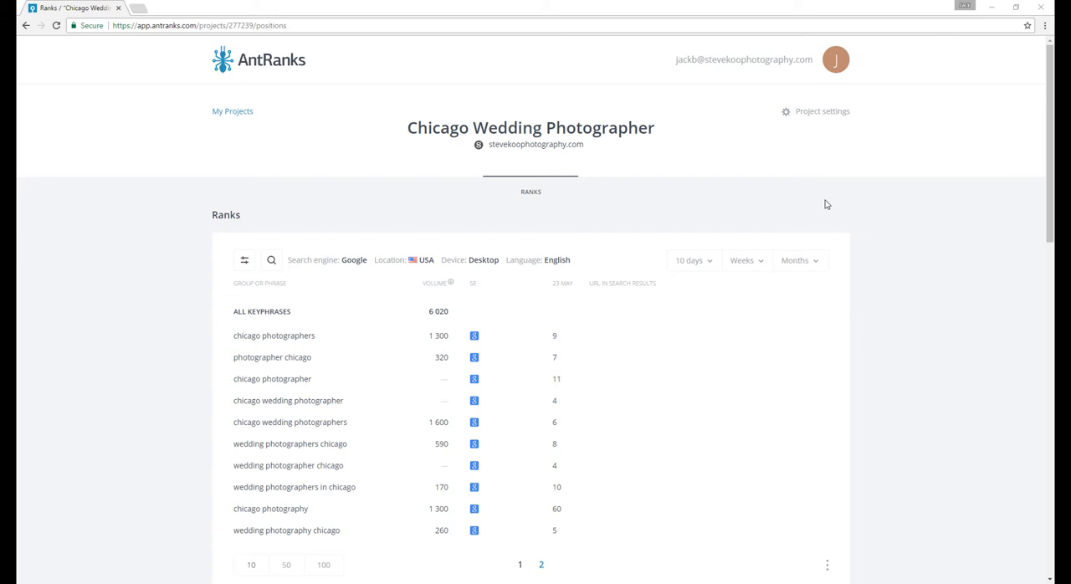
# - Open the project's other settings and examine the visibility notification thresholds and the form for adding users, without adding anyone
pyautogui.click(811, 113)
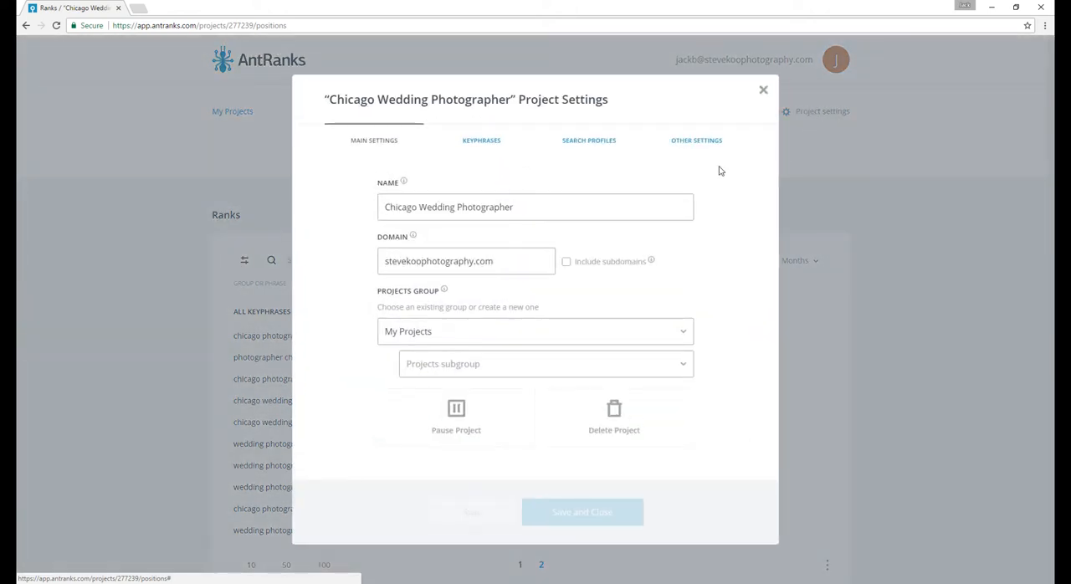
pyautogui.click(682, 144)
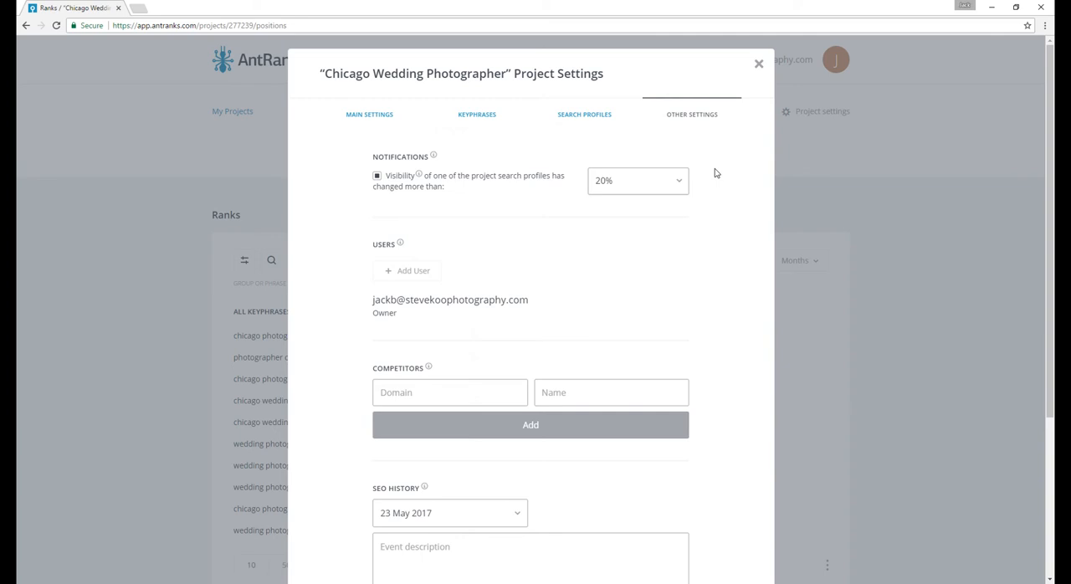
pyautogui.click(675, 181)
pyautogui.click(613, 245)
pyautogui.click(422, 277)
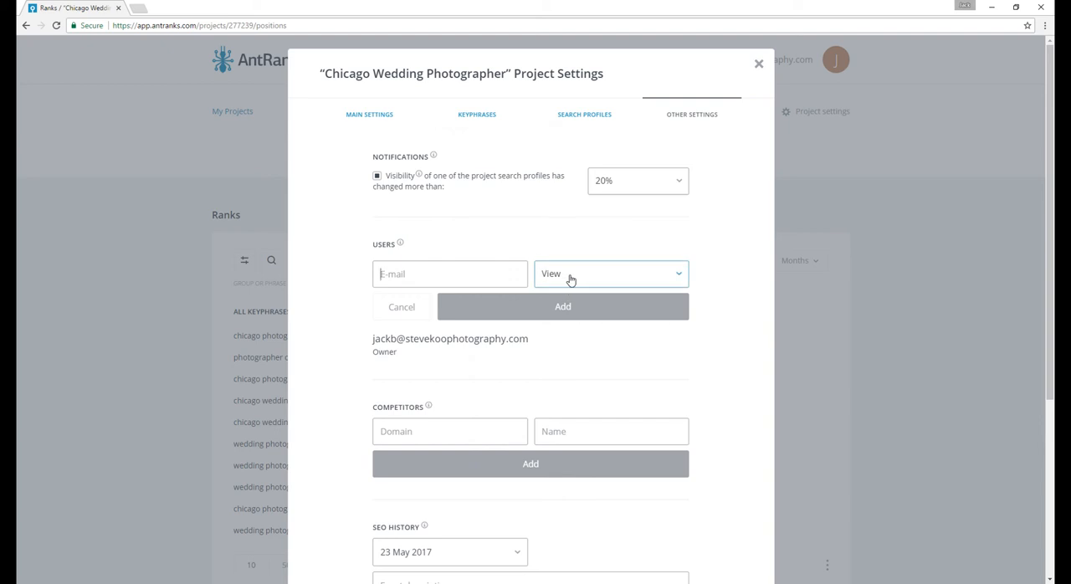
pyautogui.click(418, 308)
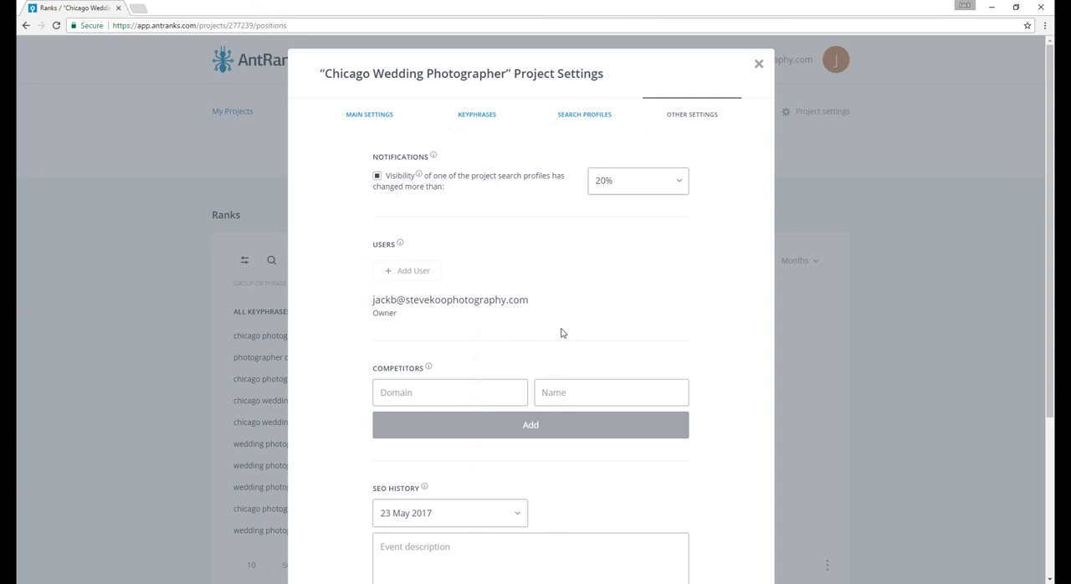
# - Look over the competitor fields and the SEO history section, and close the project settings without changes
pyautogui.click(450, 390)
pyautogui.click(564, 400)
pyautogui.scroll(-2, 738, 415)
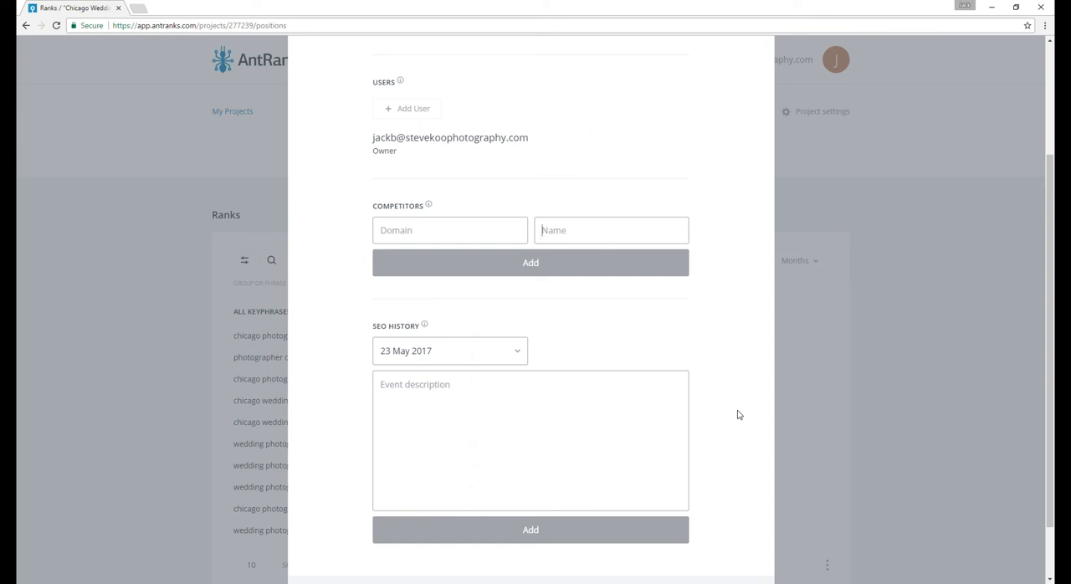
pyautogui.scroll(2, 738, 415)
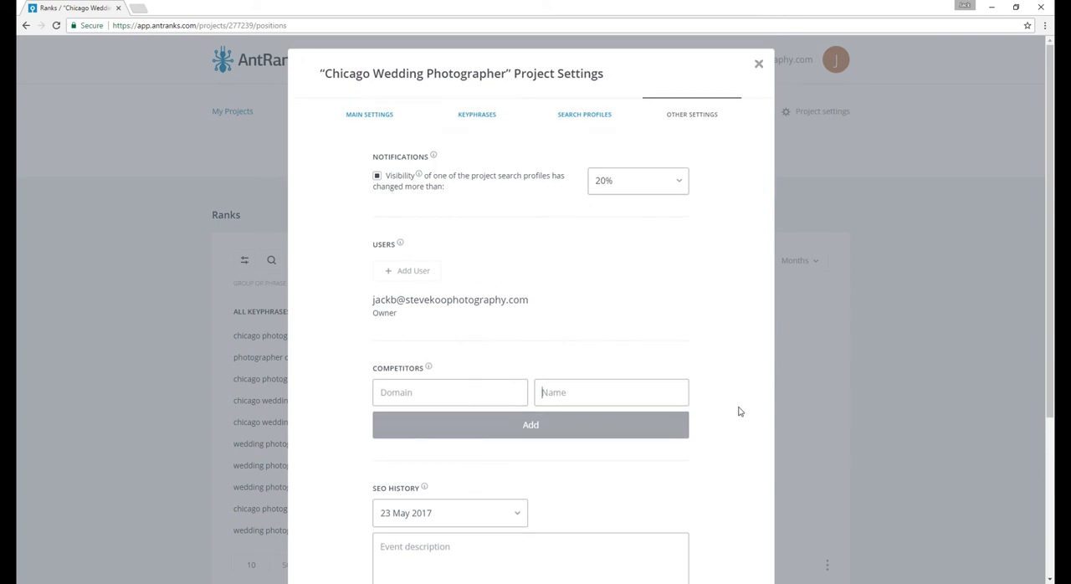
pyautogui.click(759, 62)
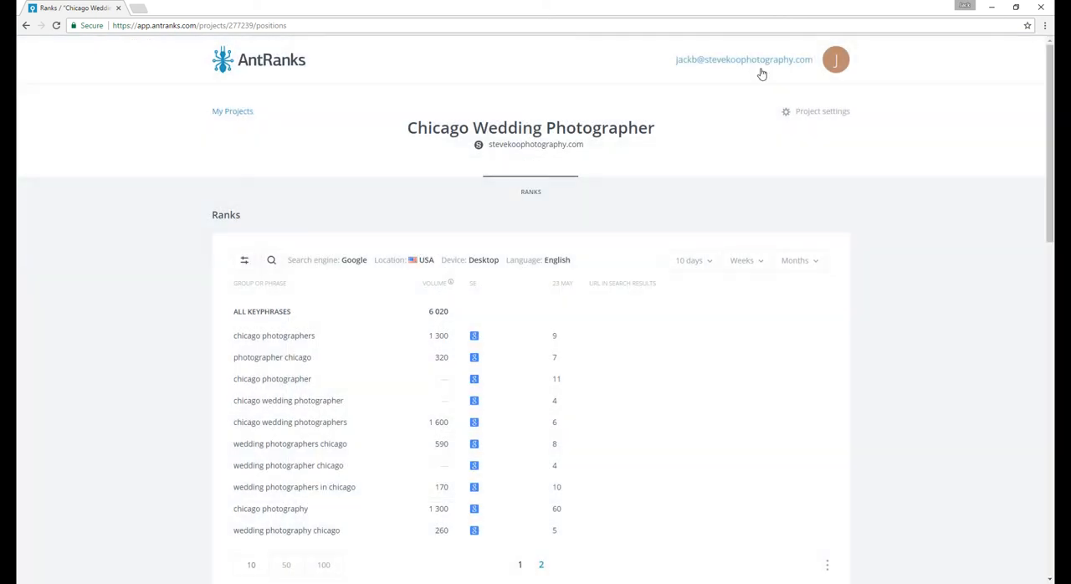
# - Return to the projects list, review the Chicago Wedding Photographer project's other settings and search profiles from there, and close them
pyautogui.click(232, 73)
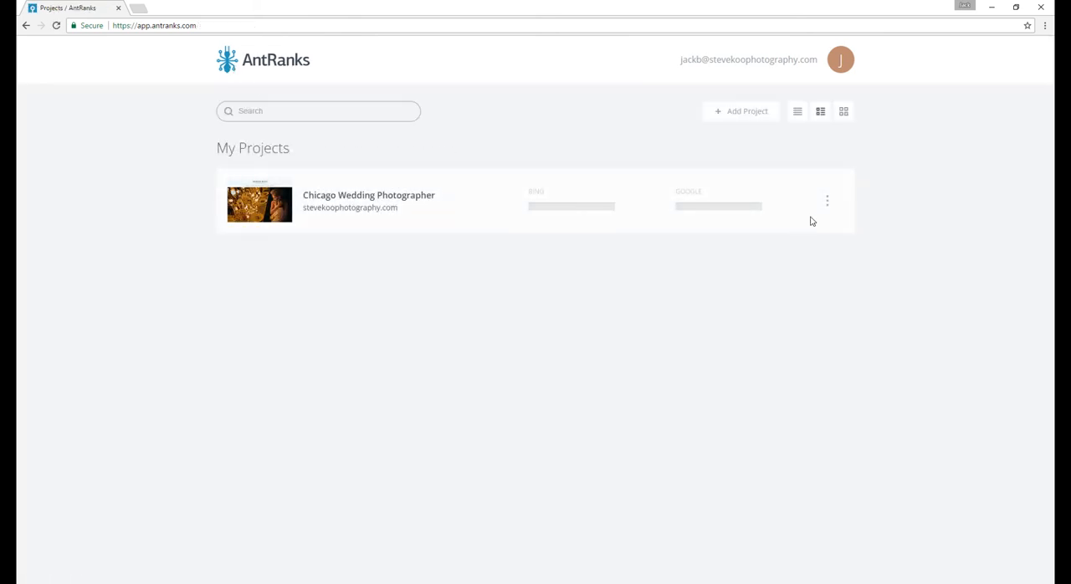
pyautogui.click(828, 201)
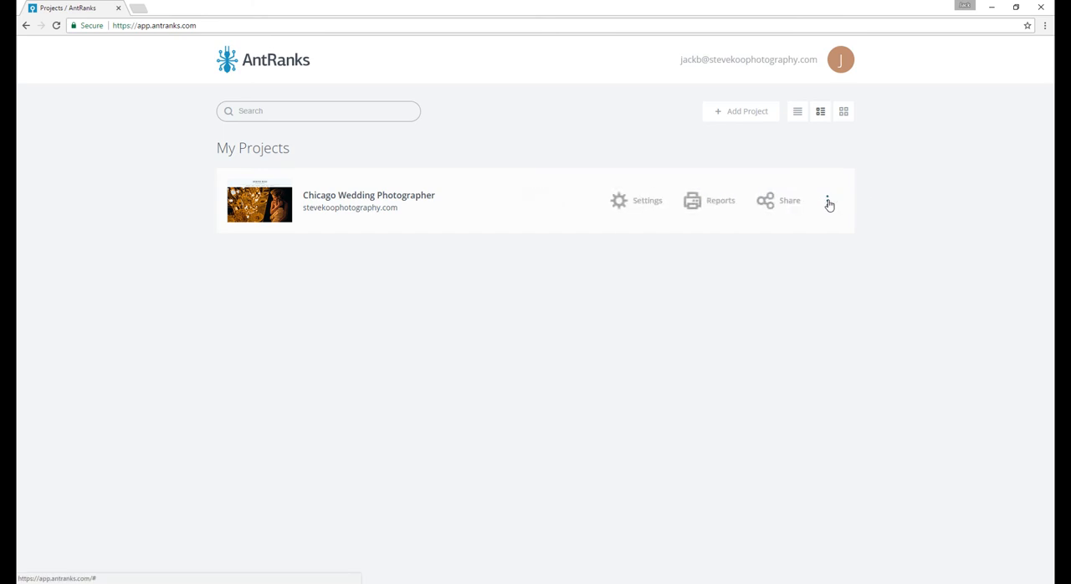
pyautogui.click(646, 203)
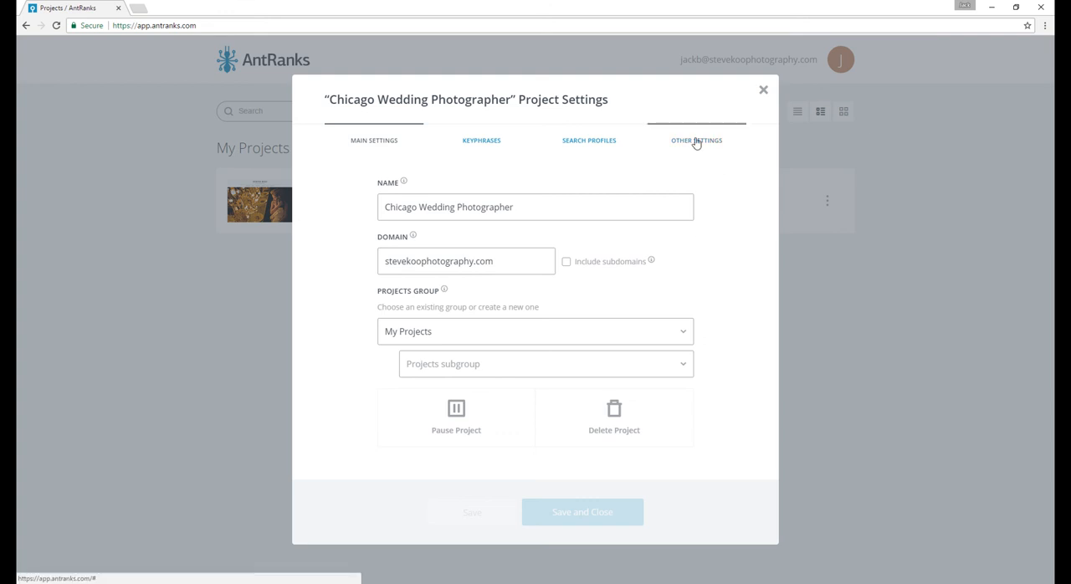
pyautogui.click(695, 141)
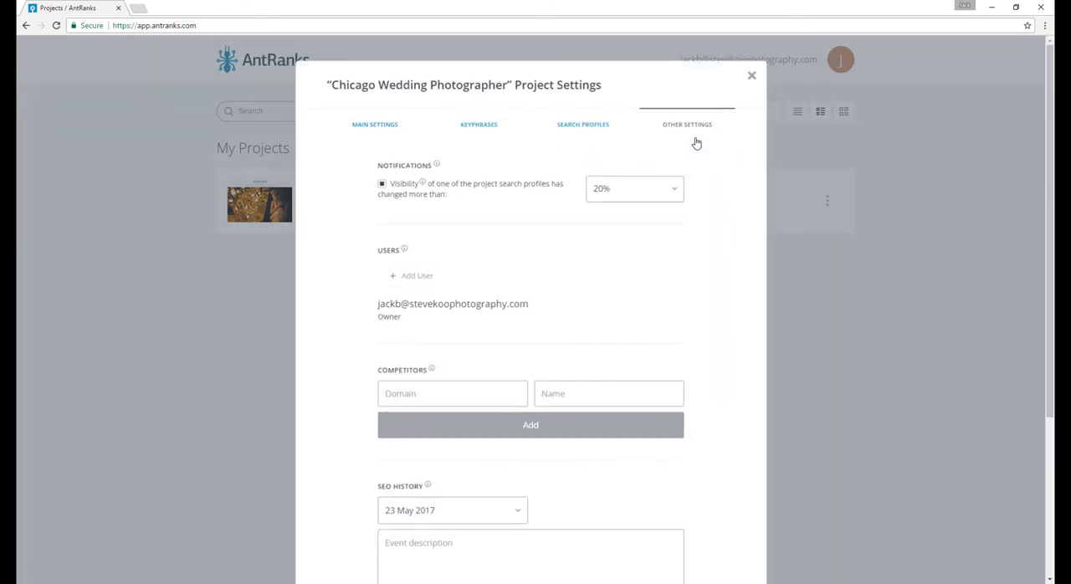
pyautogui.click(584, 125)
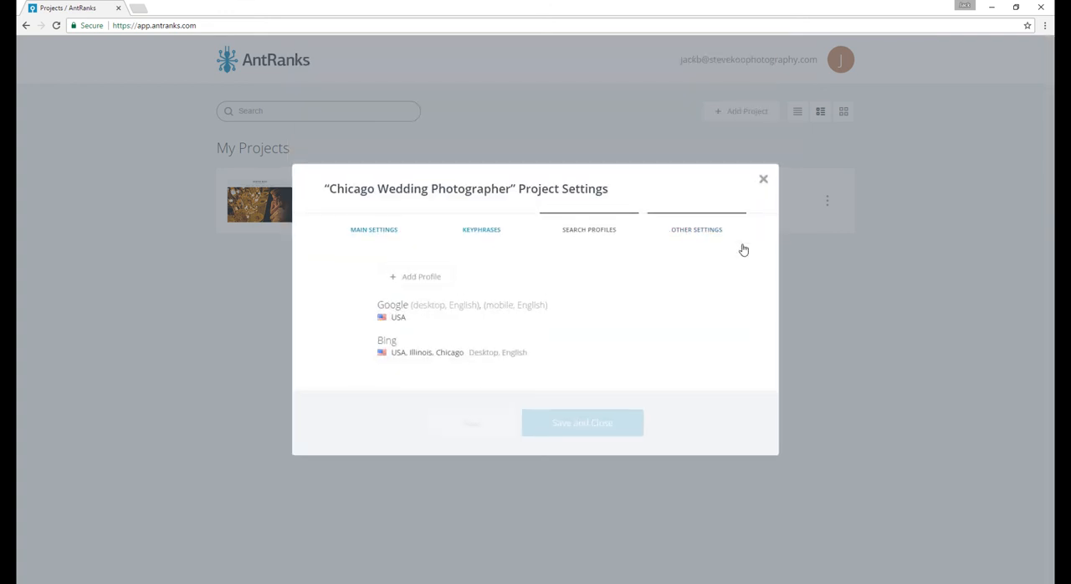
pyautogui.click(764, 181)
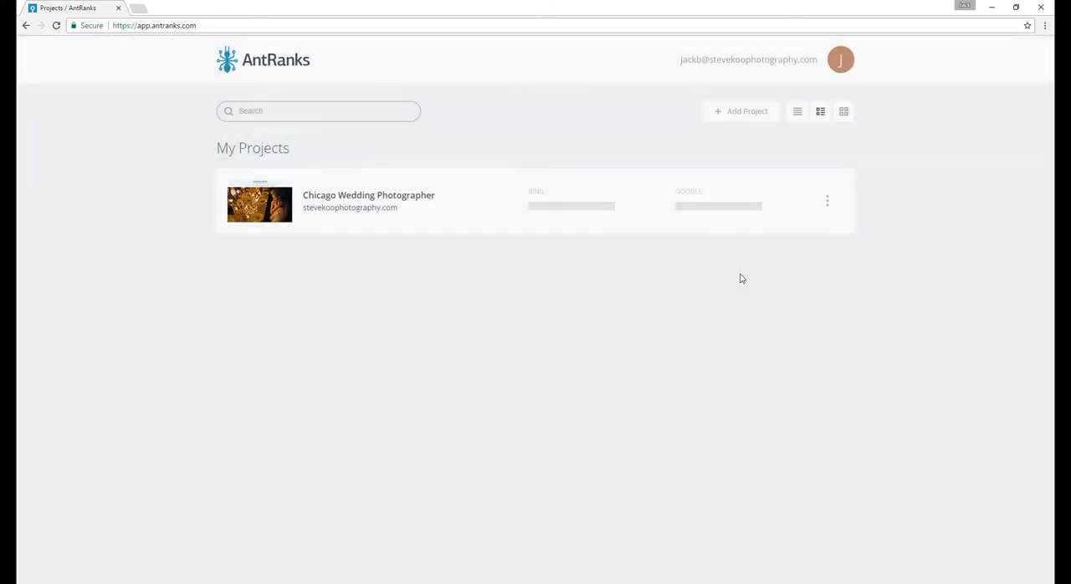